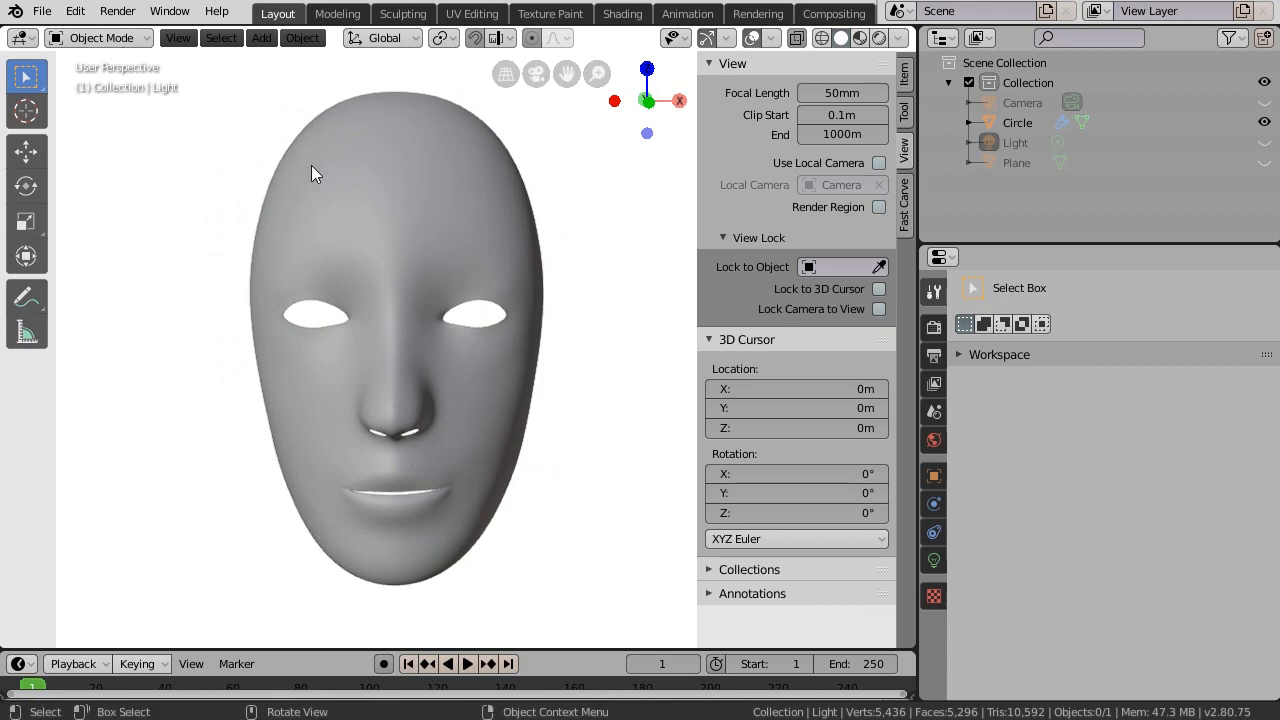
- Select the face mask, inspect its mesh wireframe in Edit Mode, then return to Object Mode
left_click(128, 40)
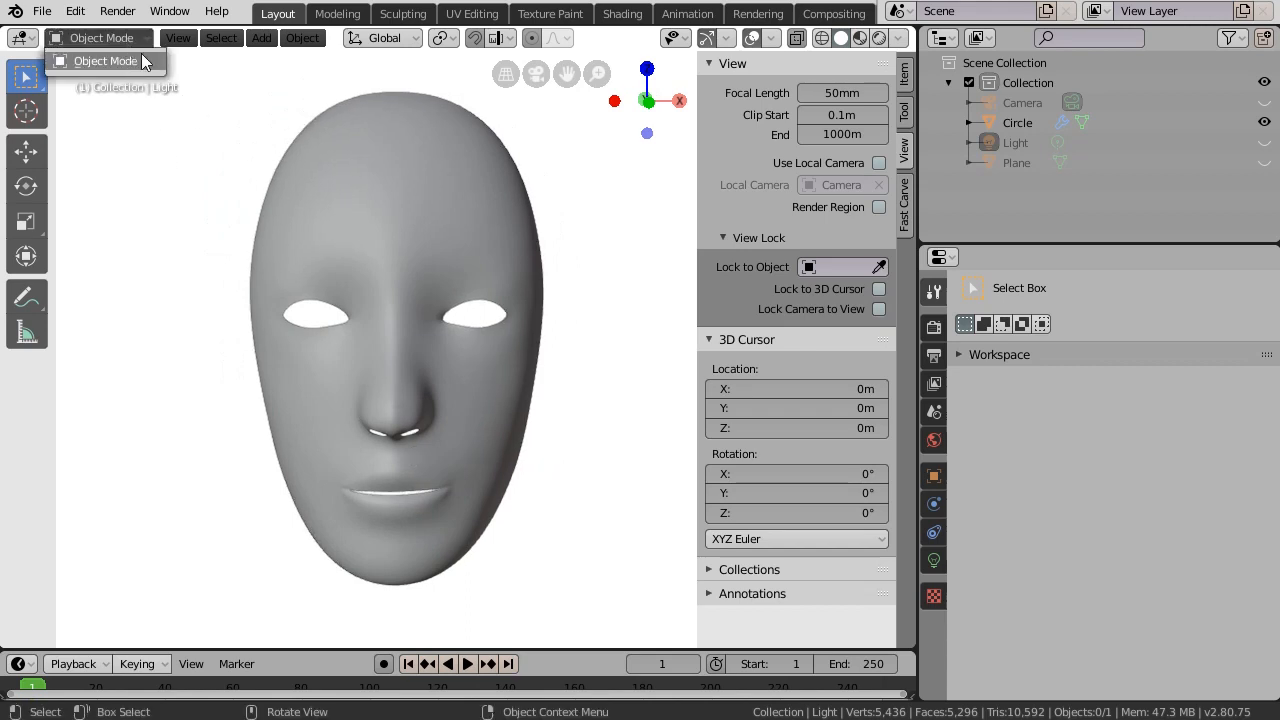
left_click(344, 114)
left_click(117, 38)
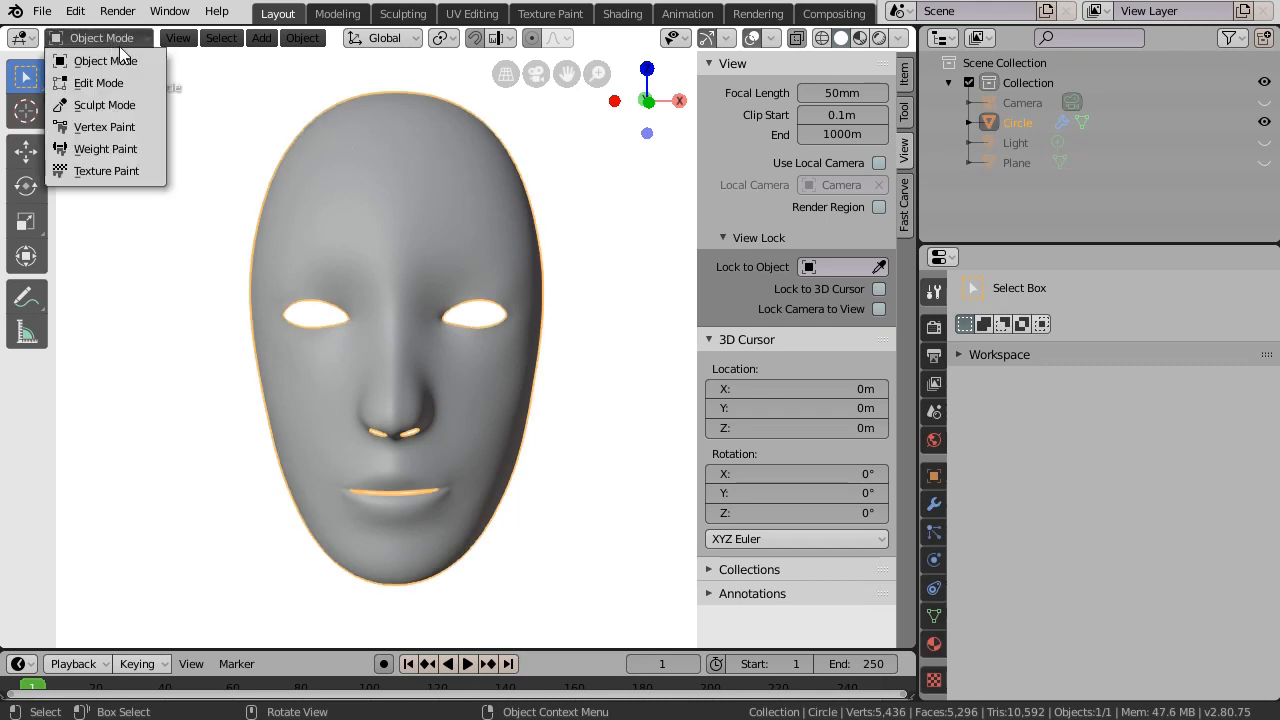
left_click(120, 83)
middle_click_drag(589, 457, 522, 493)
left_click(90, 40)
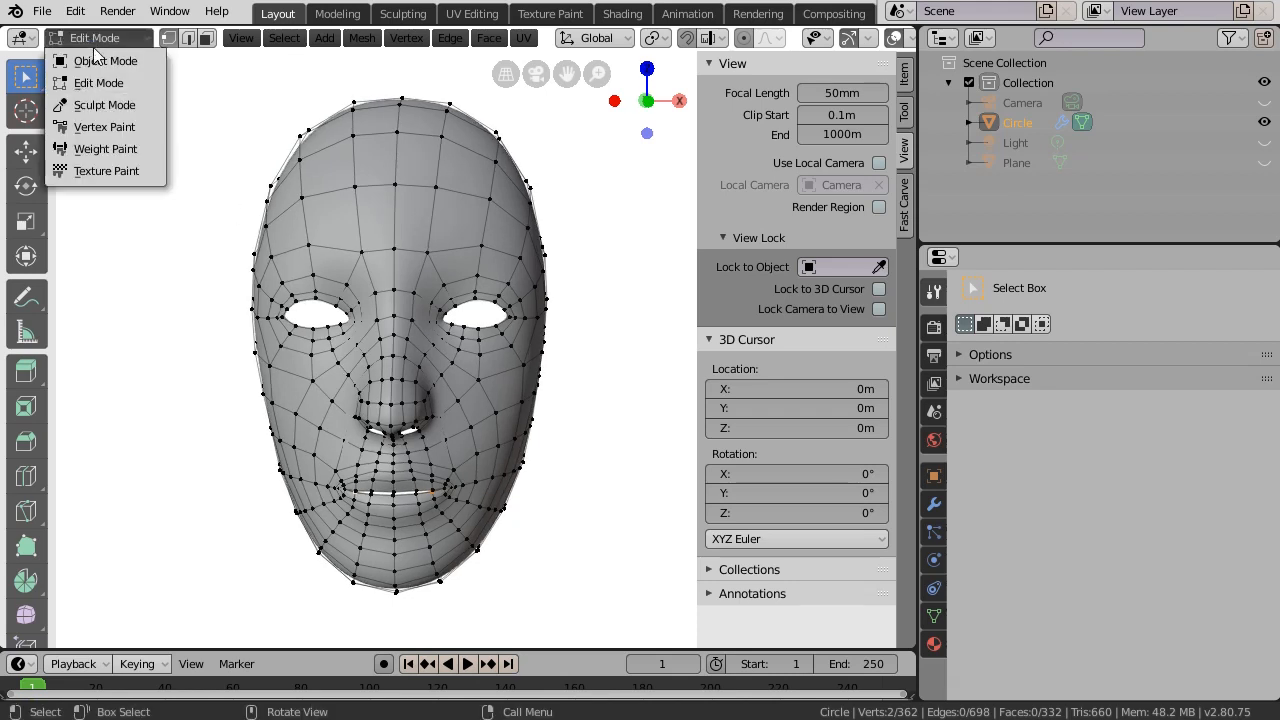
left_click(94, 54)
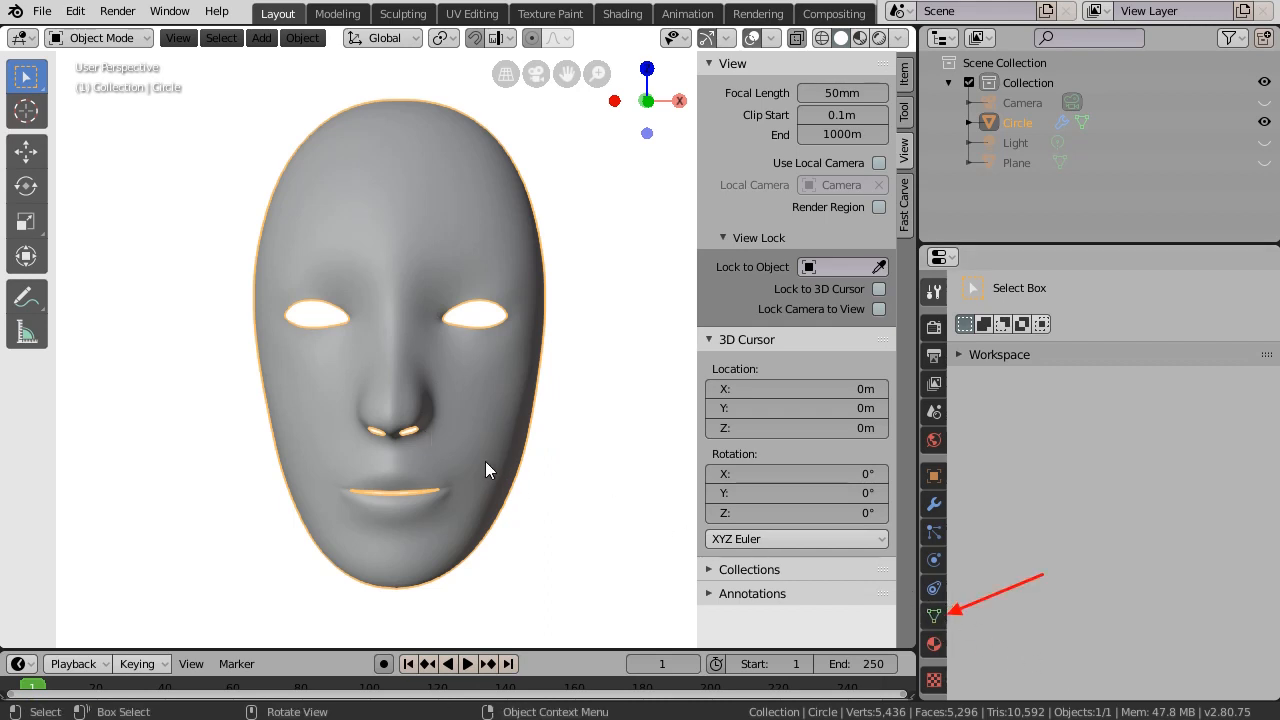
- In Object Data properties, add a basis shape key and rename it Neutre
left_click(934, 617)
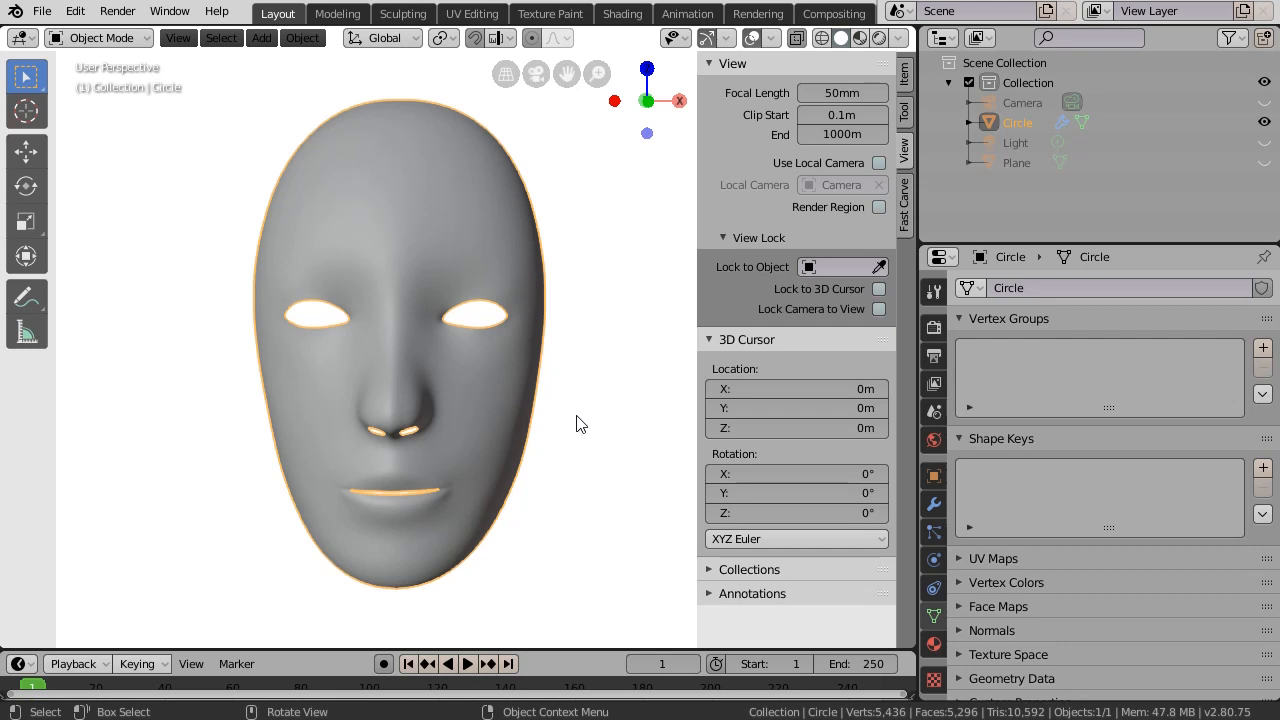
left_click(1264, 470)
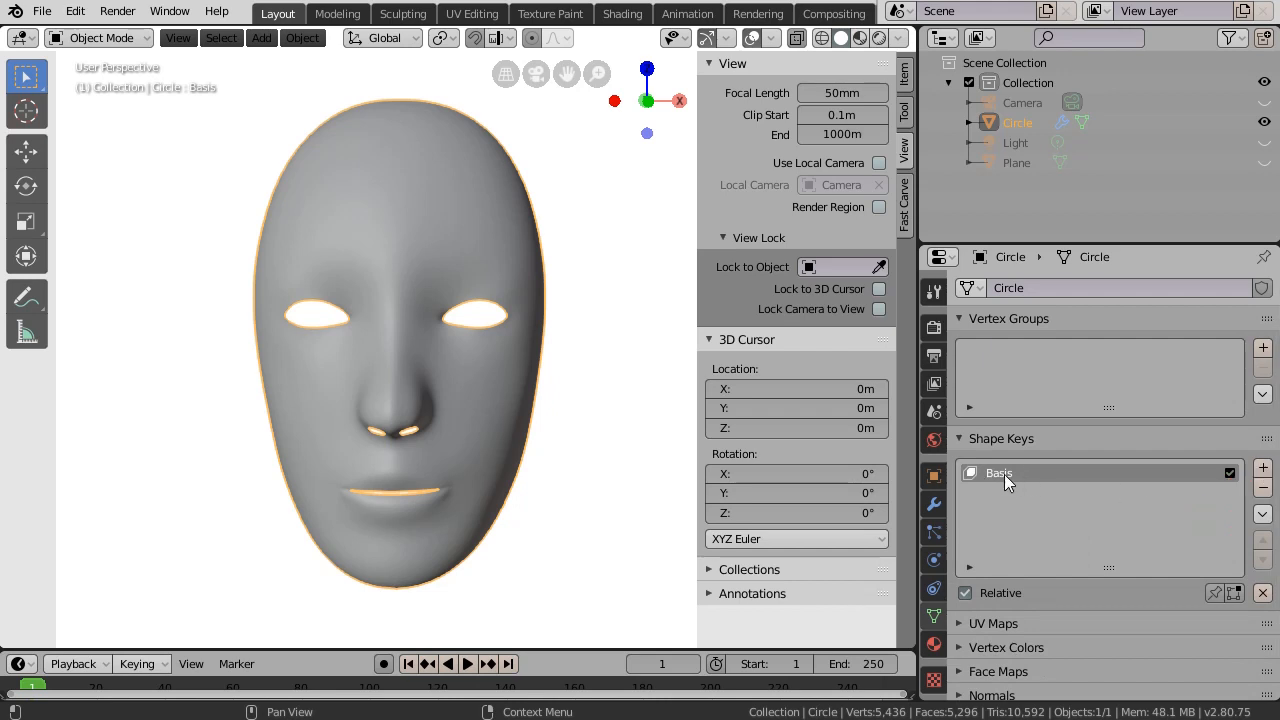
double_click(1006, 472)
type("Neutre")
key("Return")
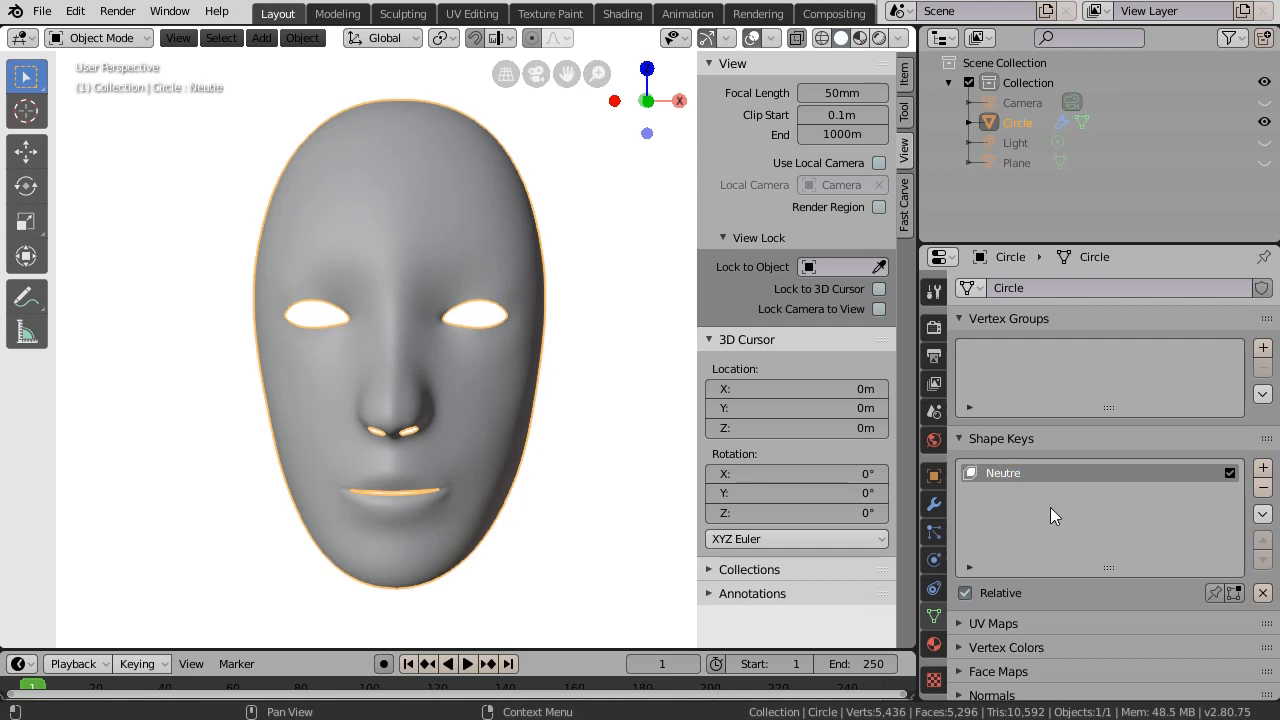
- Add a second shape key and name it Etonnement
left_click(1263, 469)
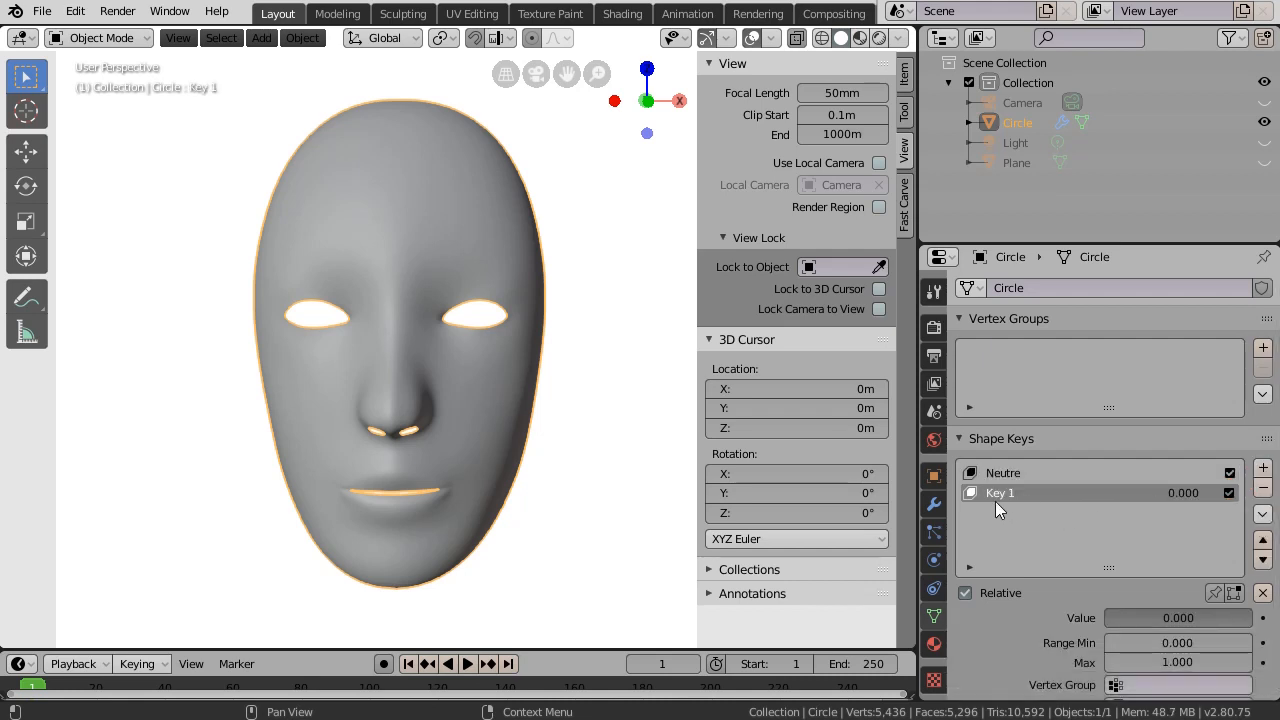
double_click(1016, 491)
type("Etonnement")
key("Return")
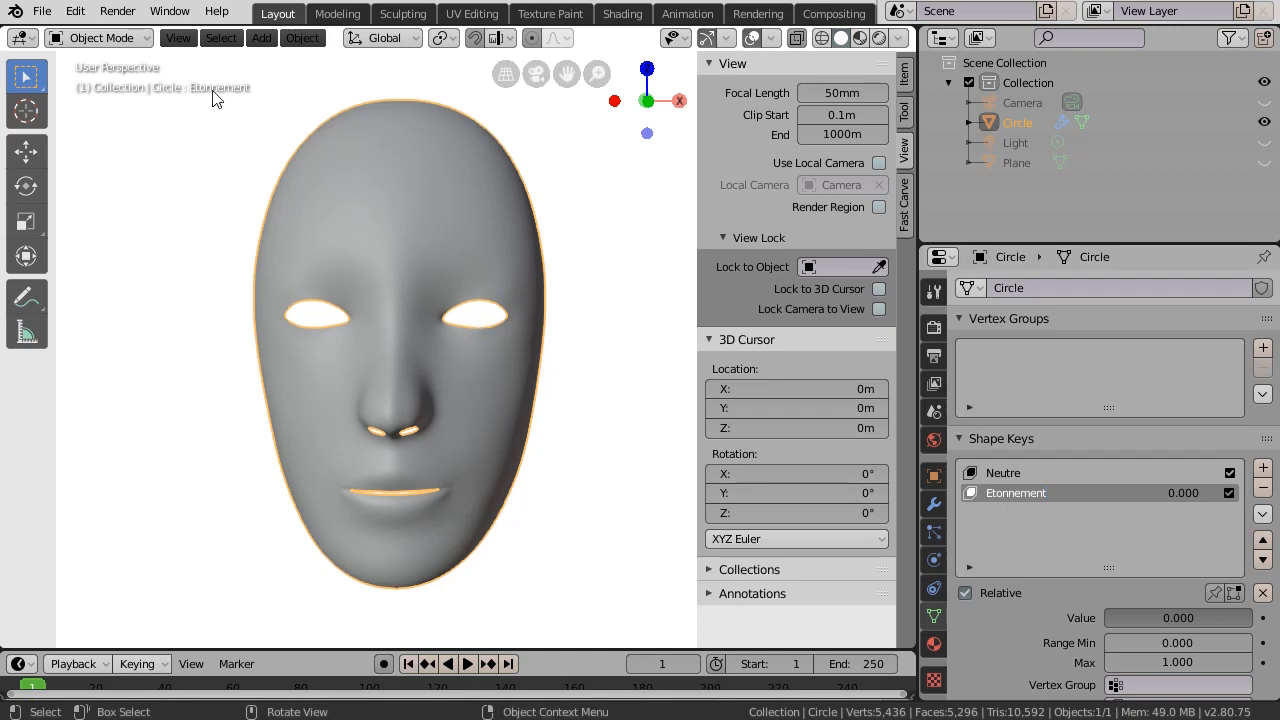
- In Edit Mode, select a brow vertex above each eye
left_click(112, 38)
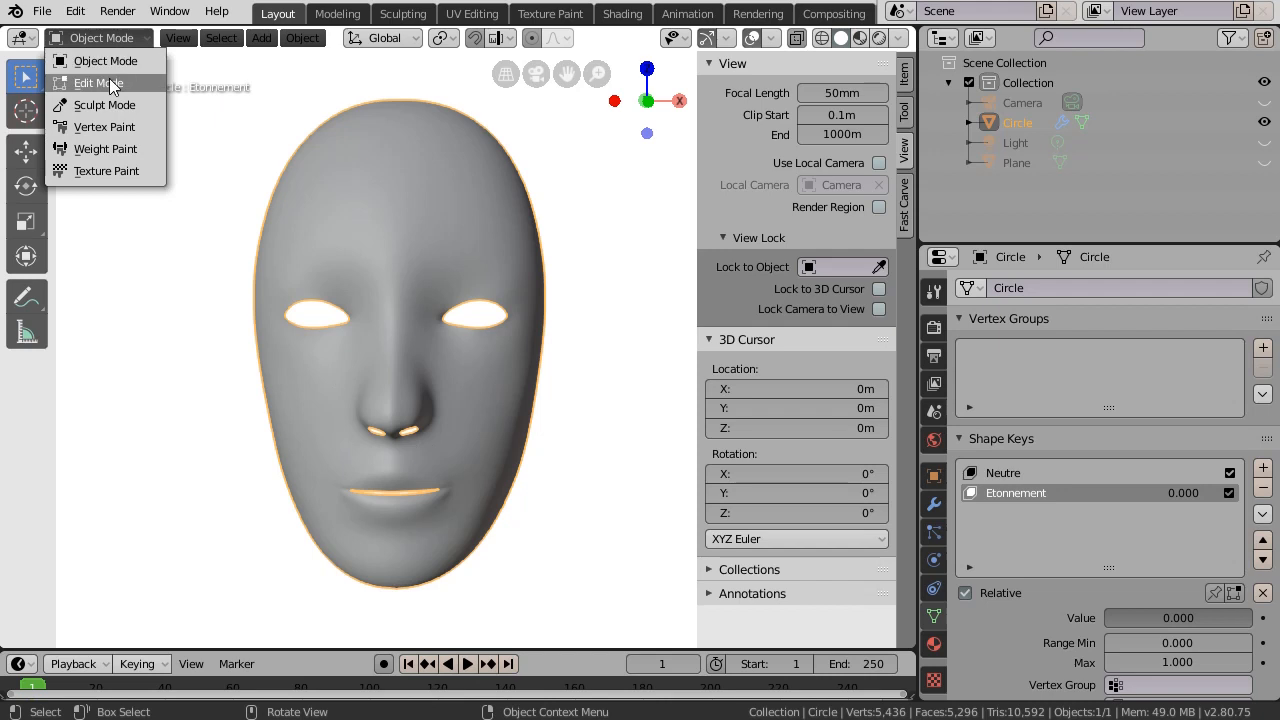
left_click(110, 83)
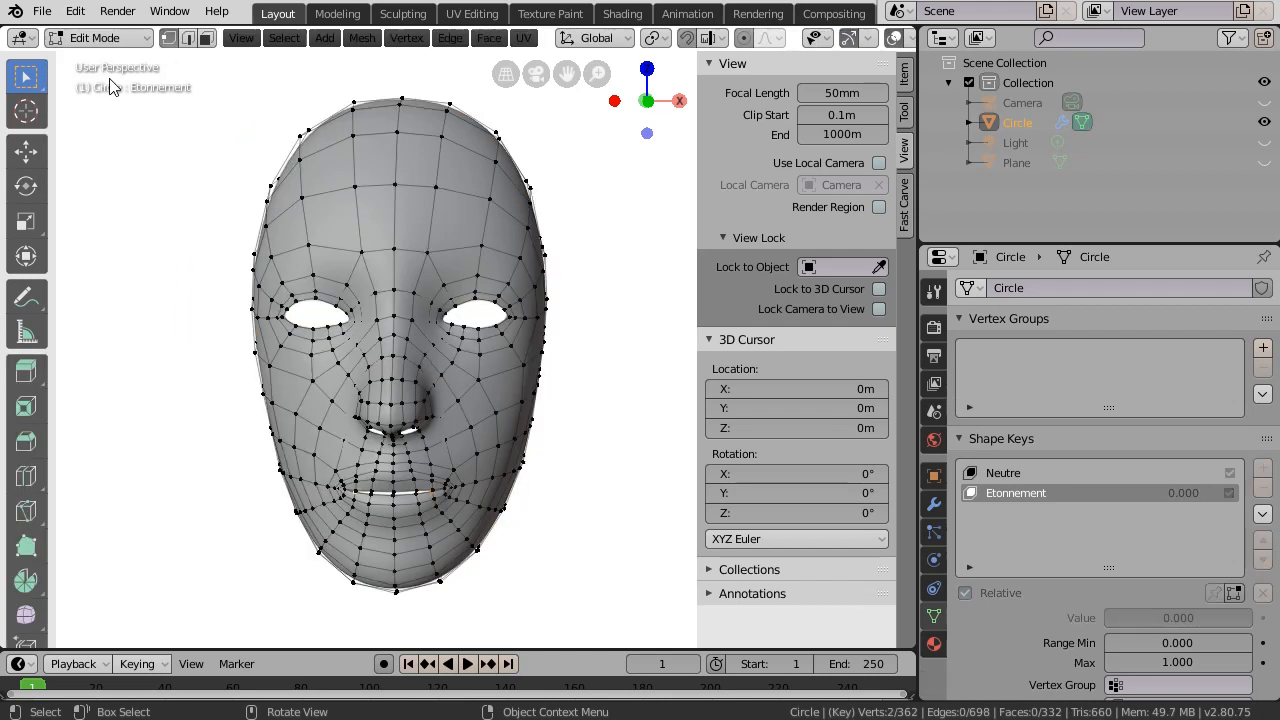
scroll(469, 383, "up", 1)
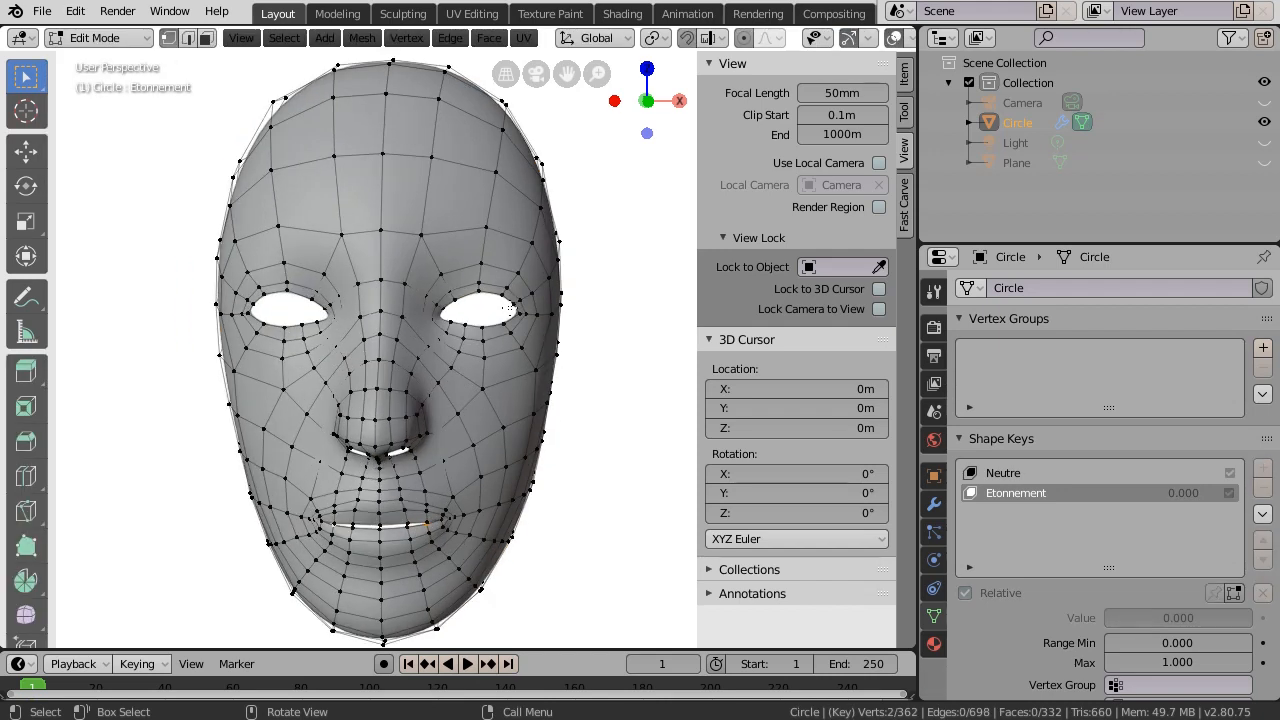
left_click(479, 282)
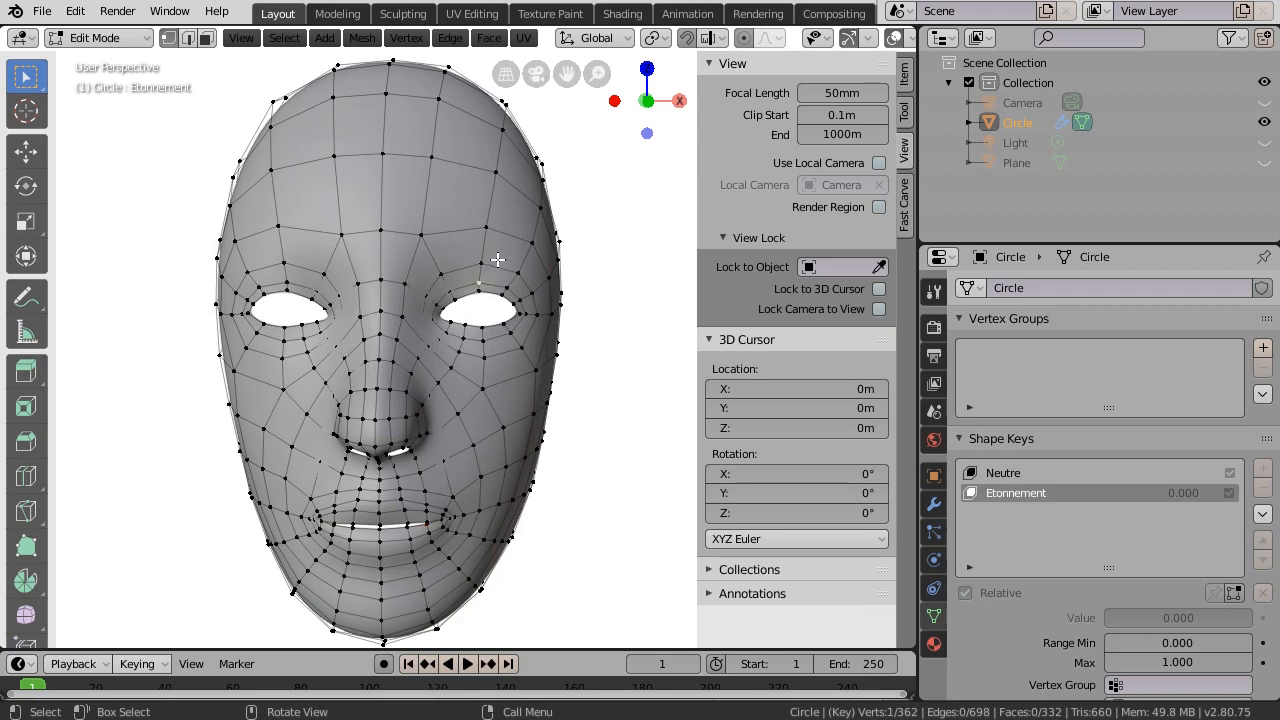
left_click(286, 283, "shift")
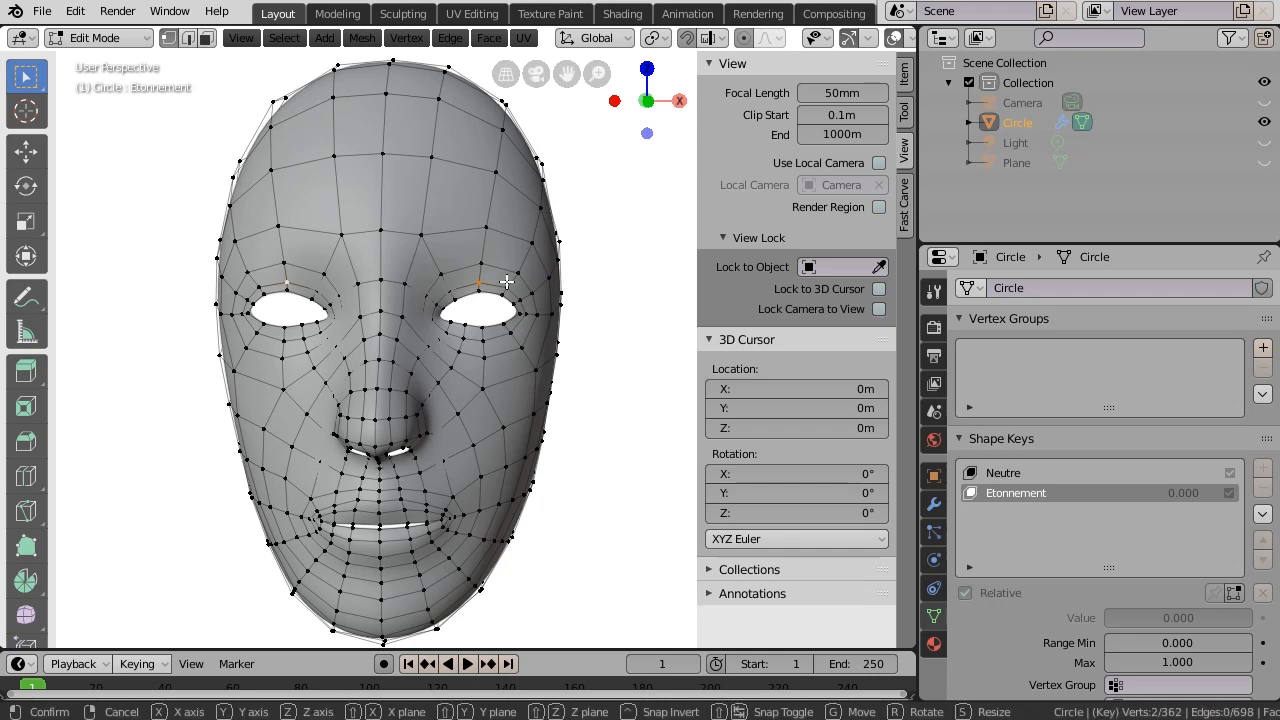
- Raise both eyebrow vertices along Z with proportional editing turned on
key("g")
key("z")
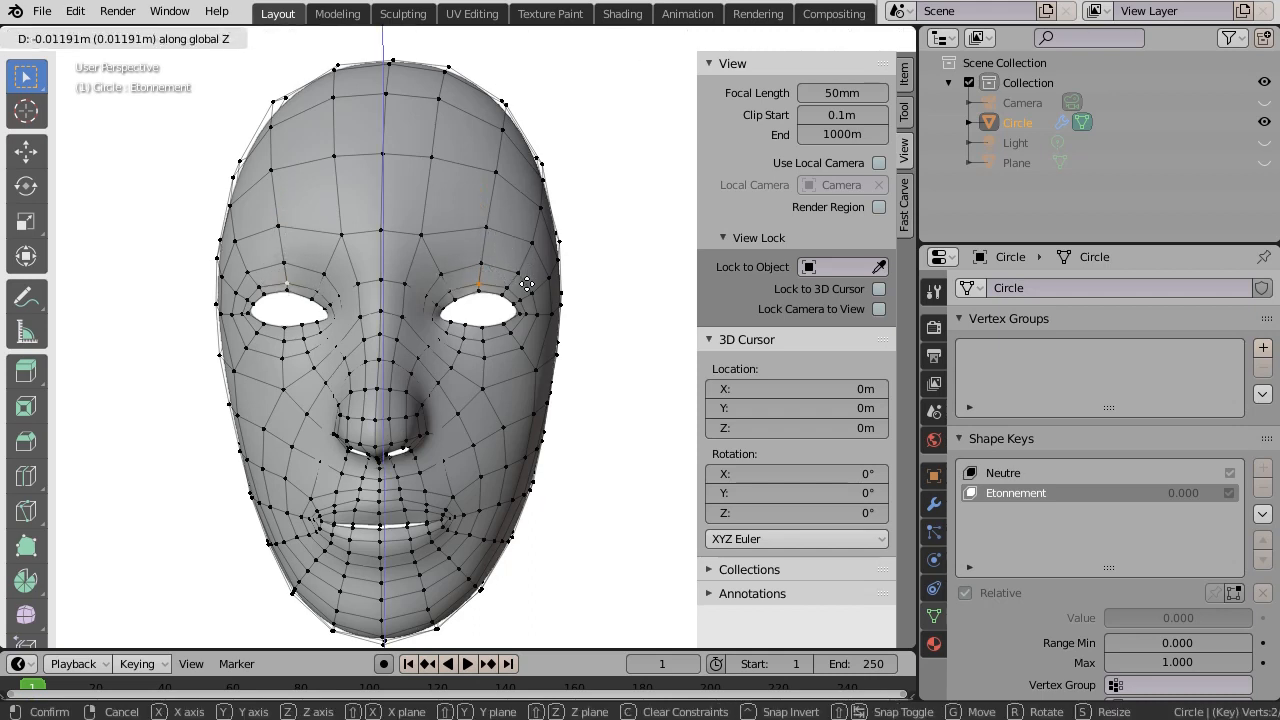
right_click(527, 275)
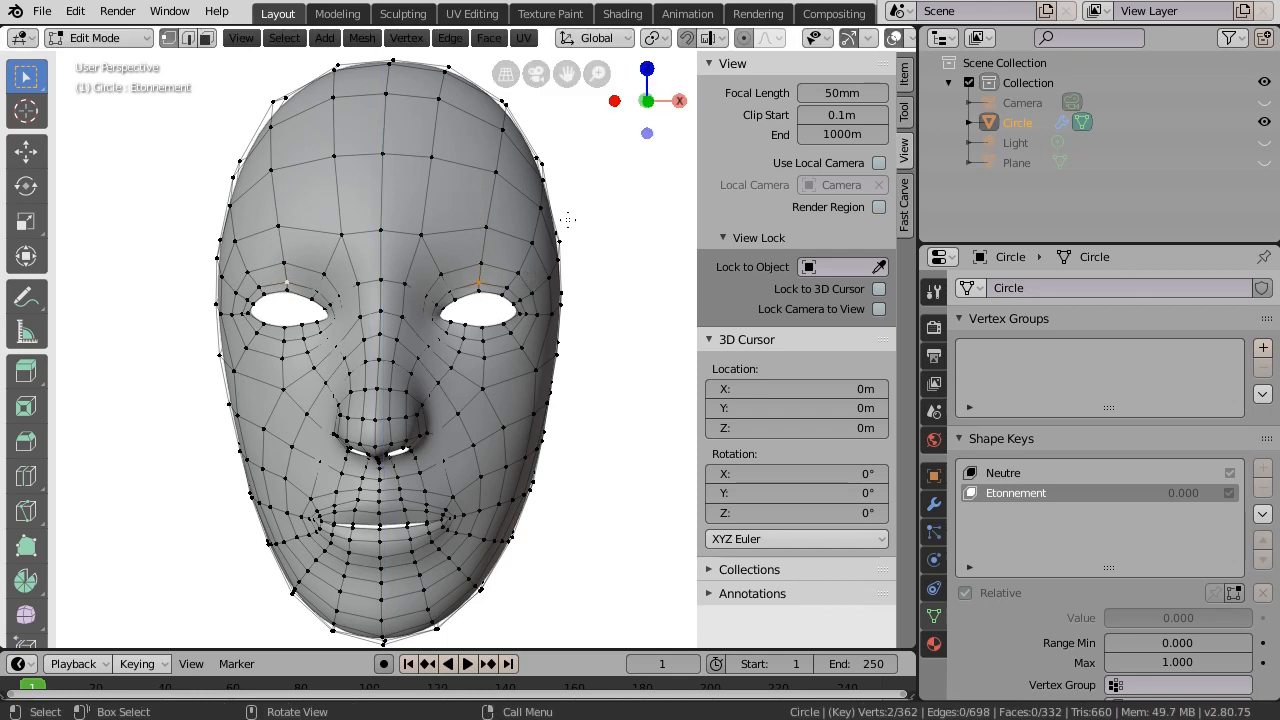
left_click(744, 38)
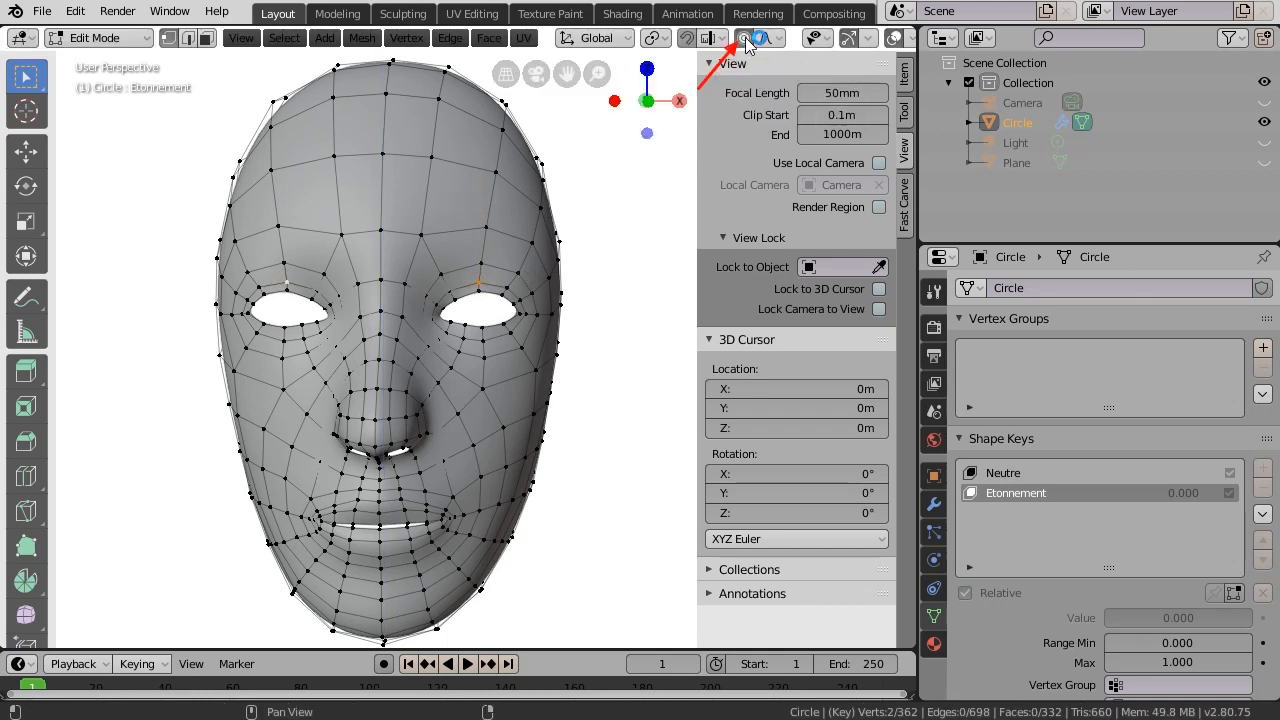
key("g")
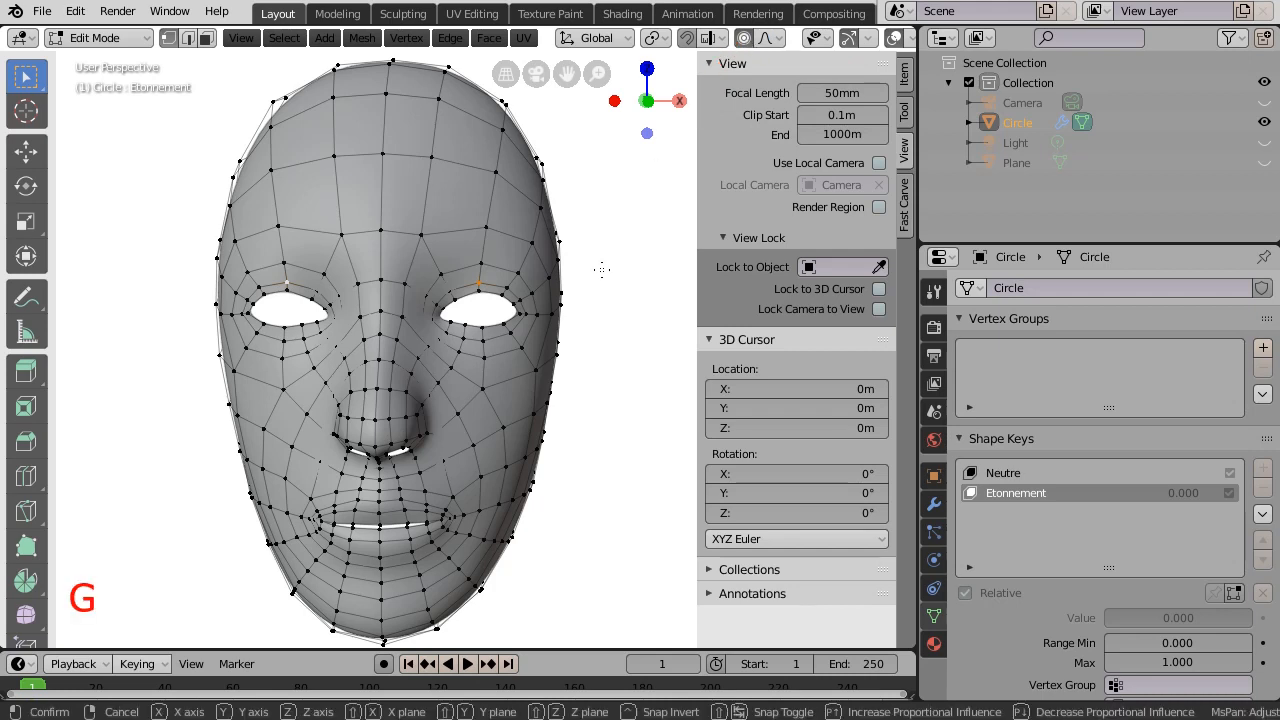
key("z")
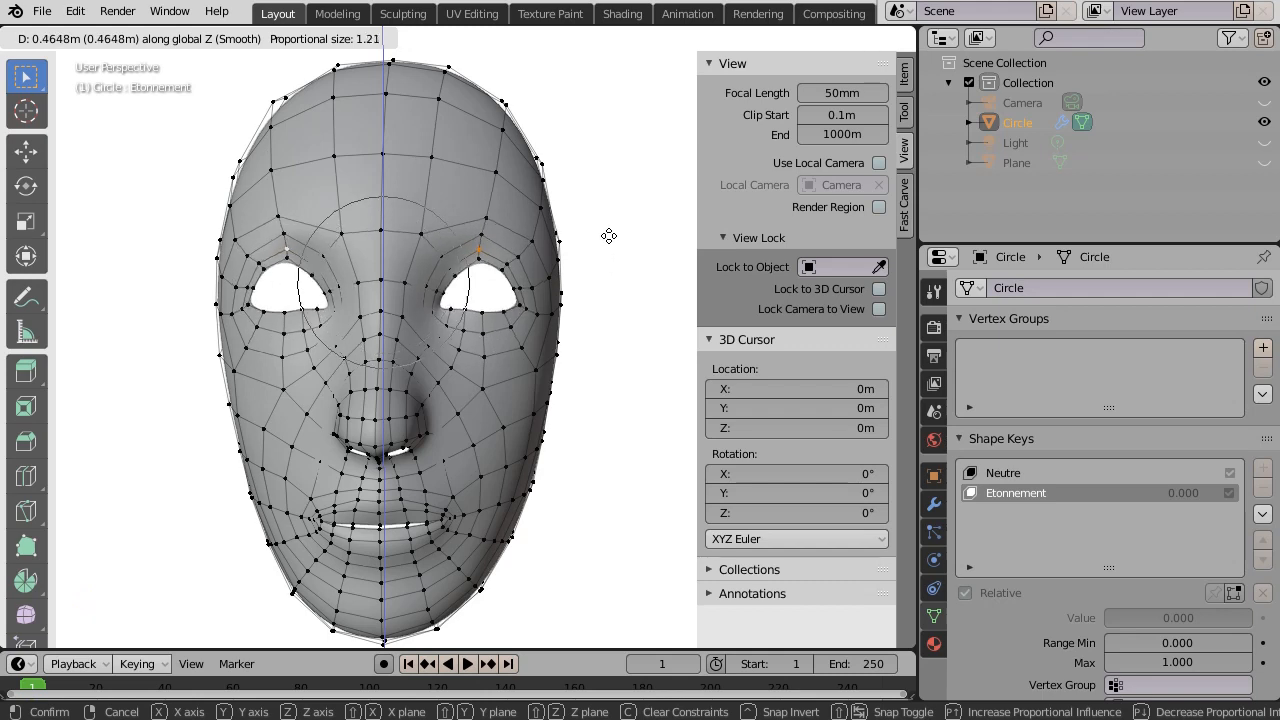
left_click(610, 232)
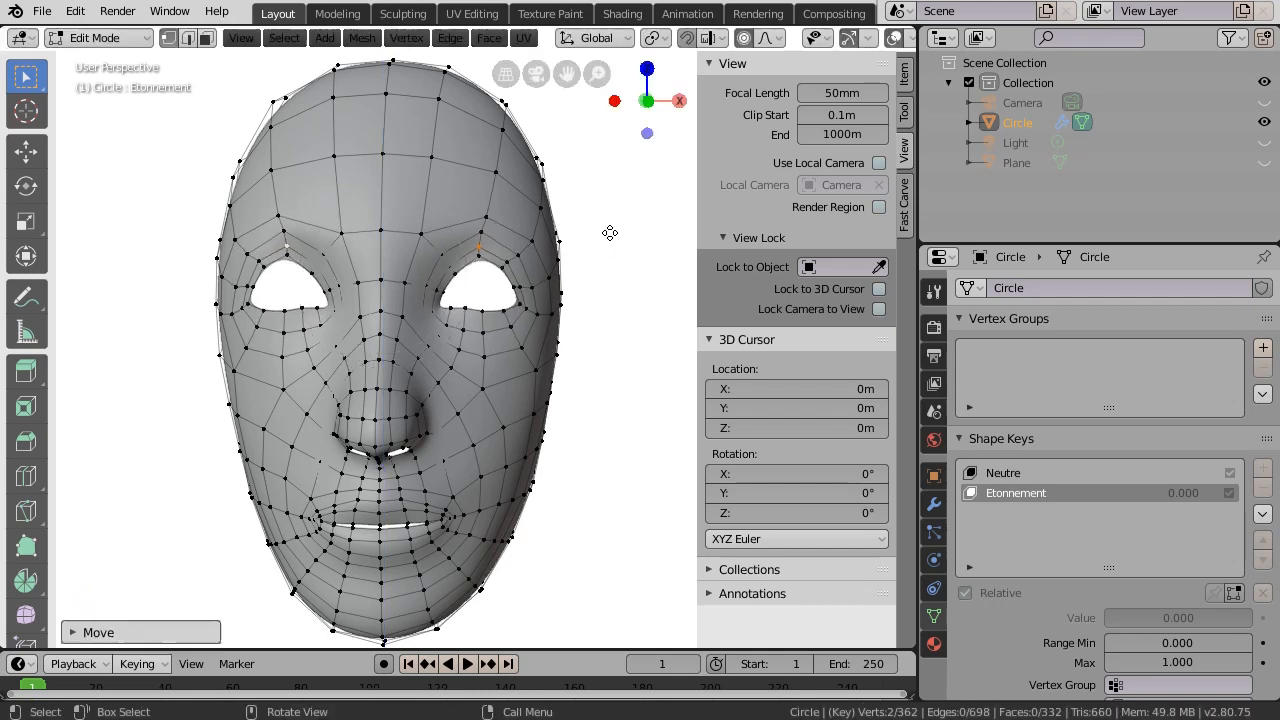
- Lower the lower eyelid vertex vertically to open the eye taller
left_click(483, 311)
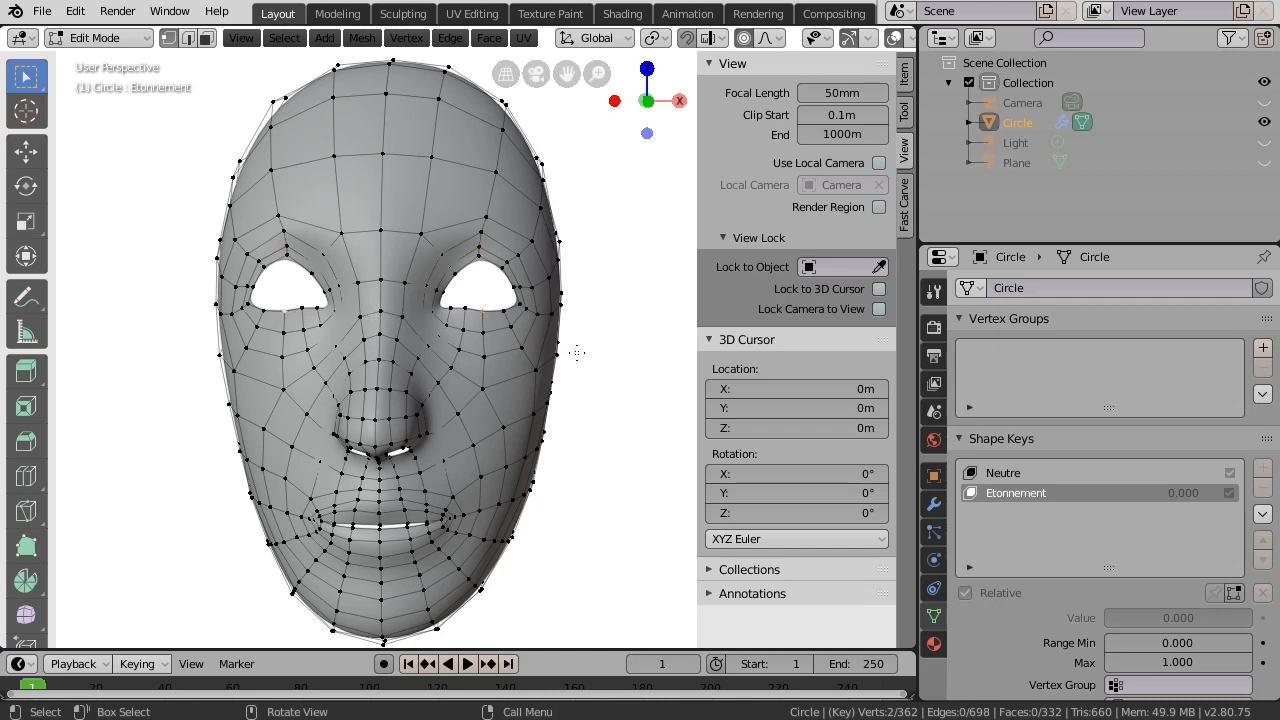
key("g")
key("z")
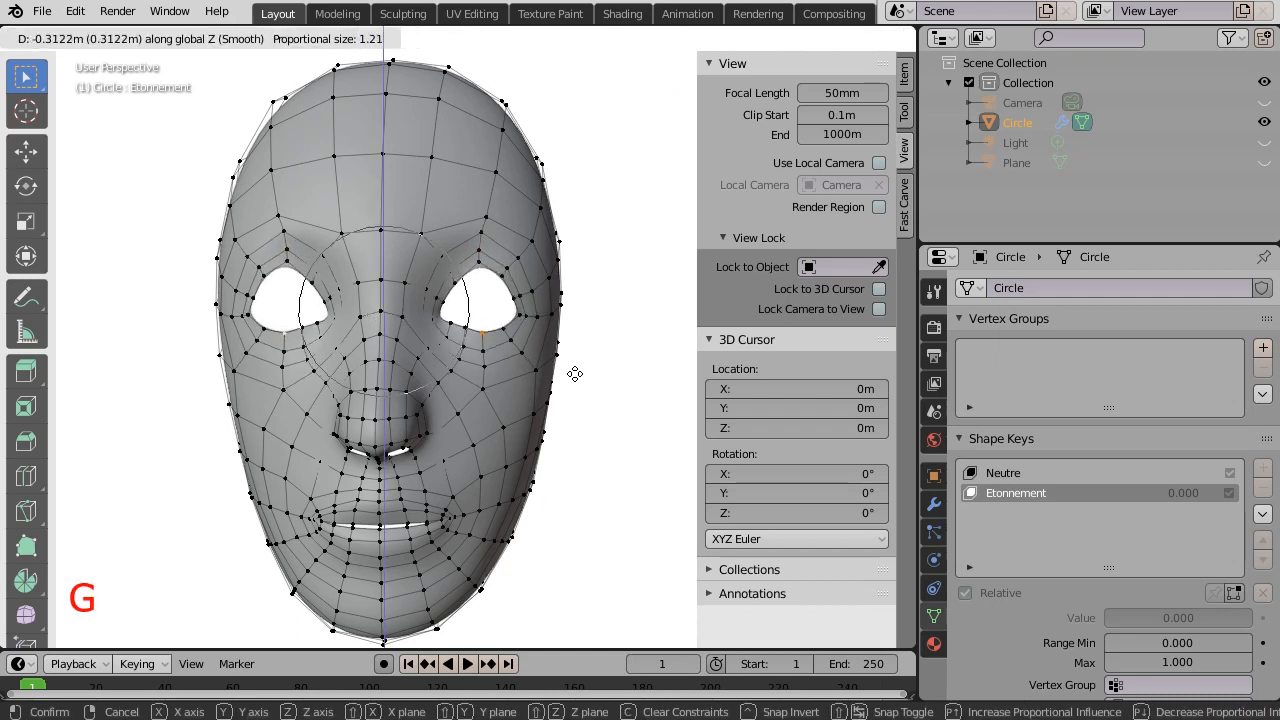
left_click(575, 374)
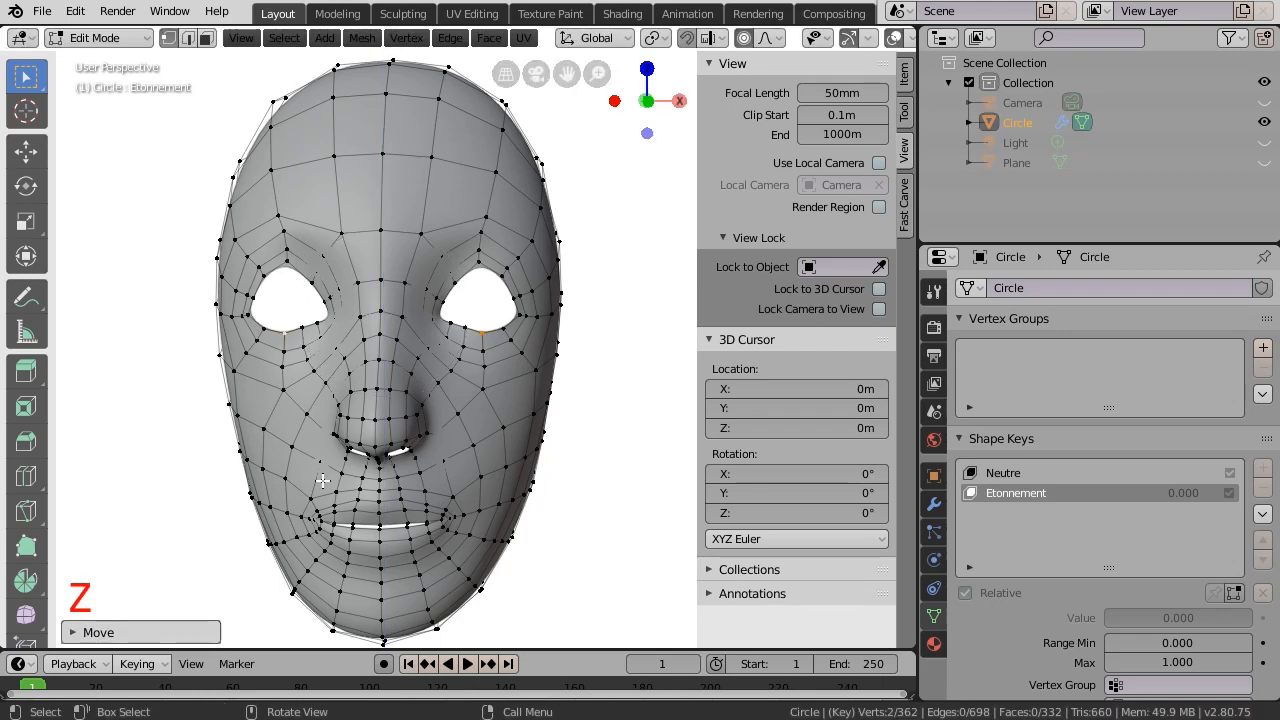
- Move the middle mouth vertex along Z to stretch the mouth open
left_click(381, 512)
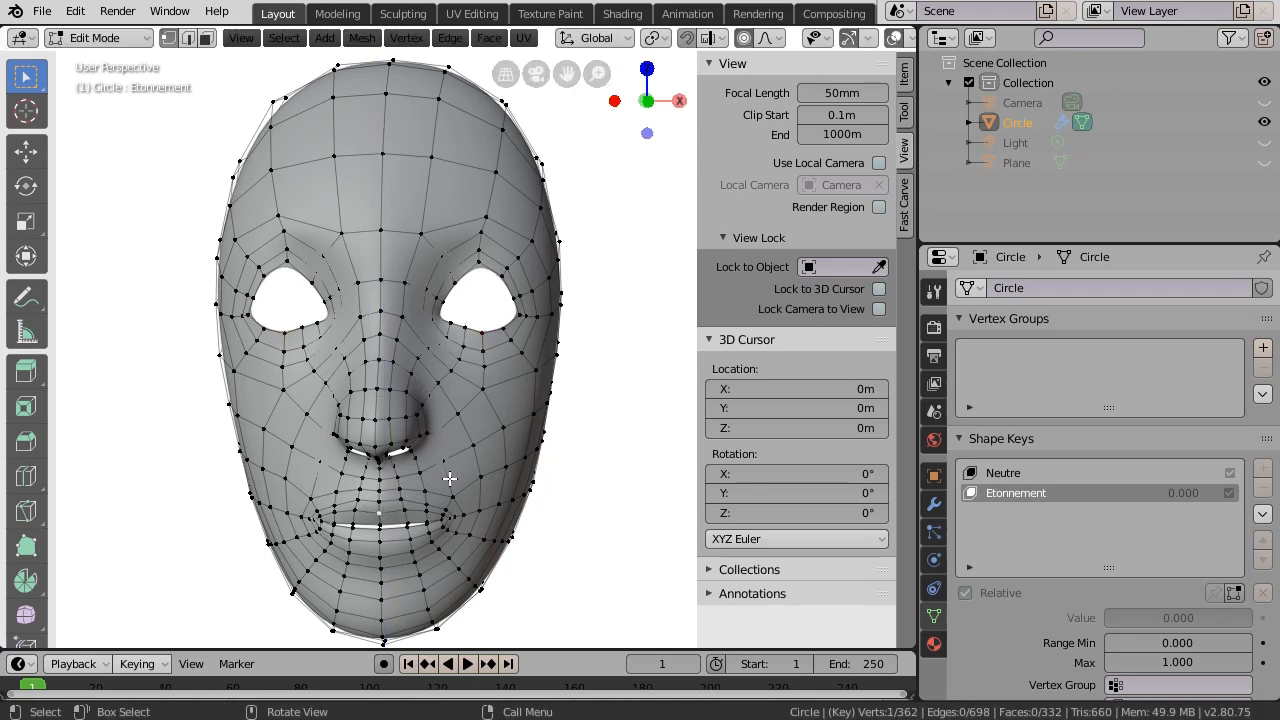
key("g")
key("z")
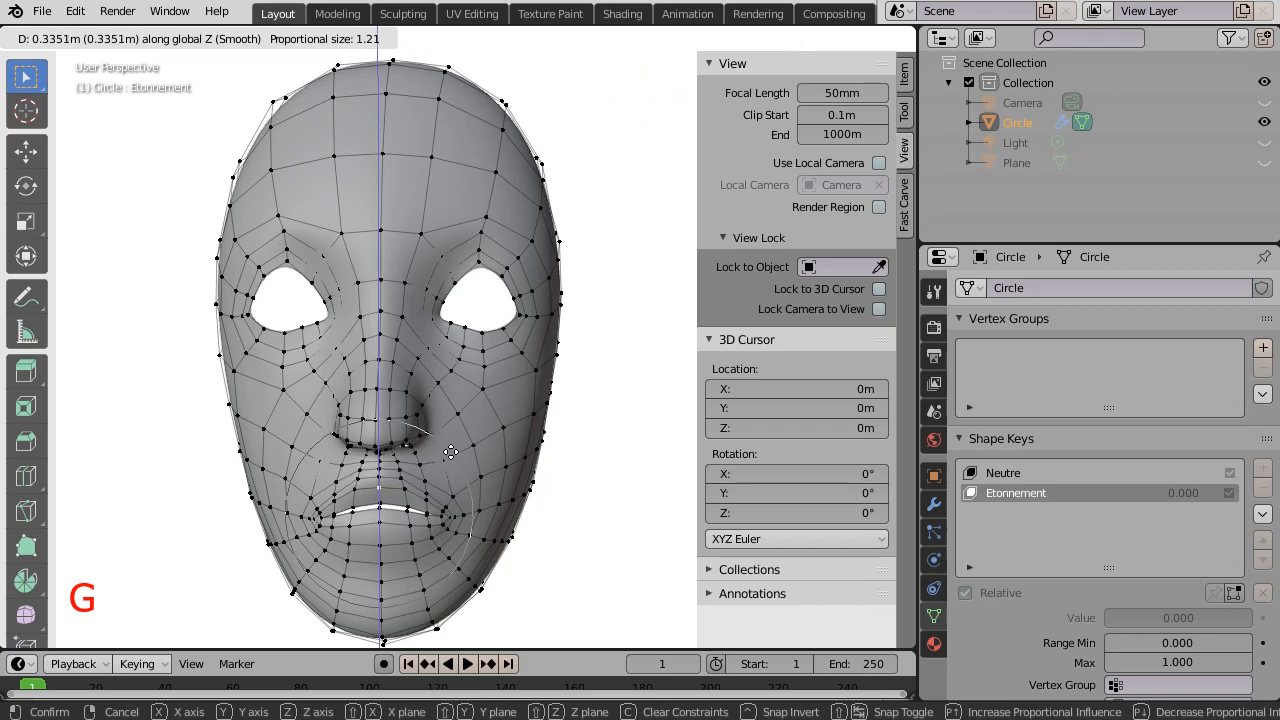
key("z")
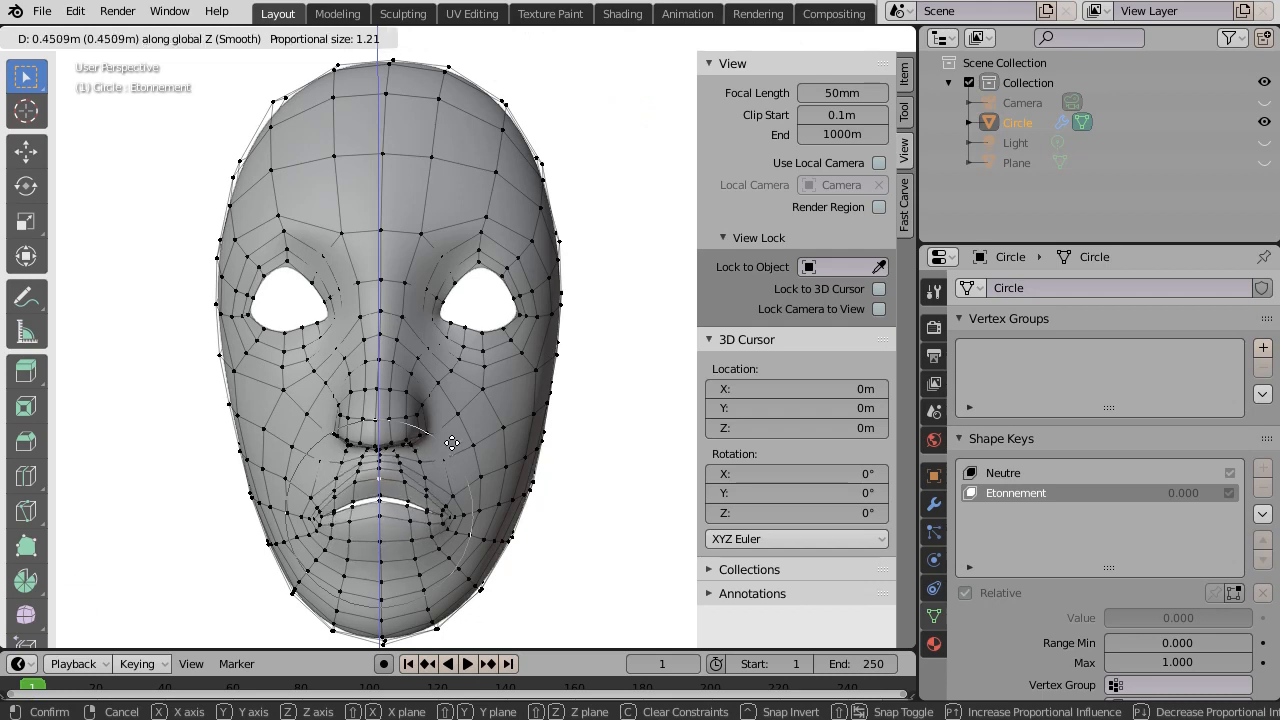
left_click(451, 446)
- With proportional editing off, lower a pair of lip vertices along Z
scroll(381, 530, "up", 1)
middle_click_drag(382, 530, 406, 430, "shift")
scroll(406, 430, "up", 1)
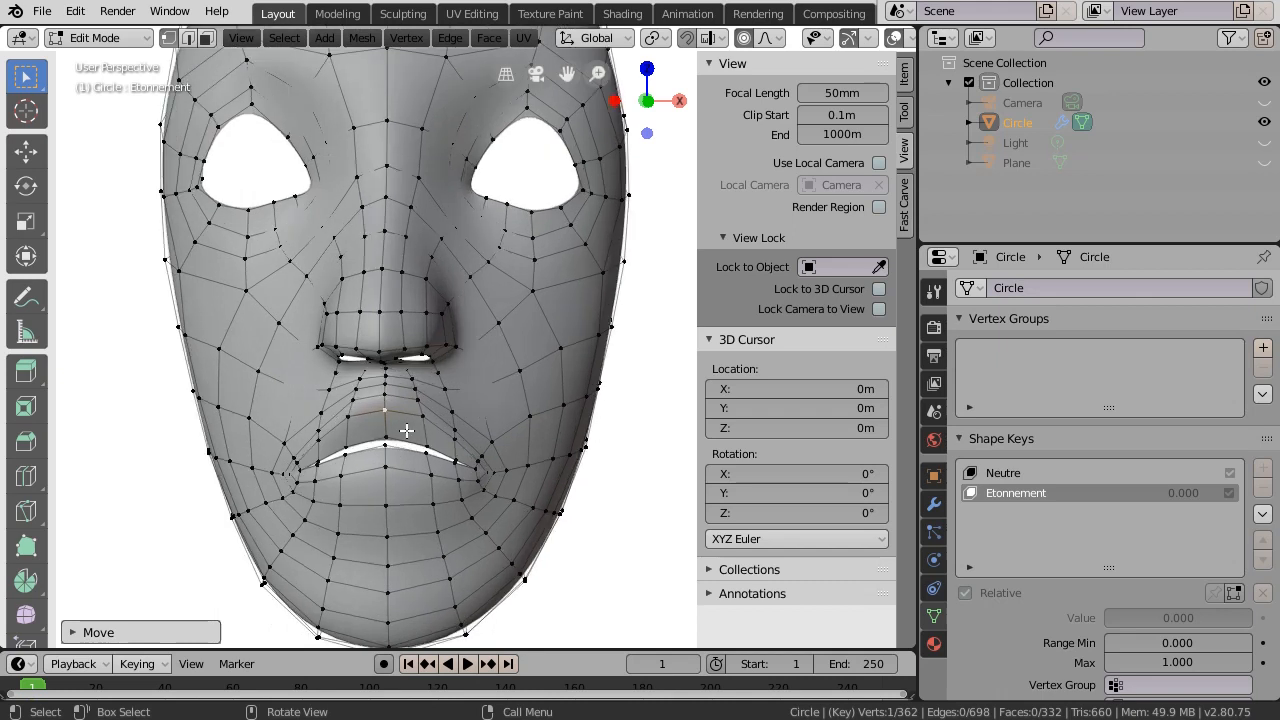
left_click(744, 37)
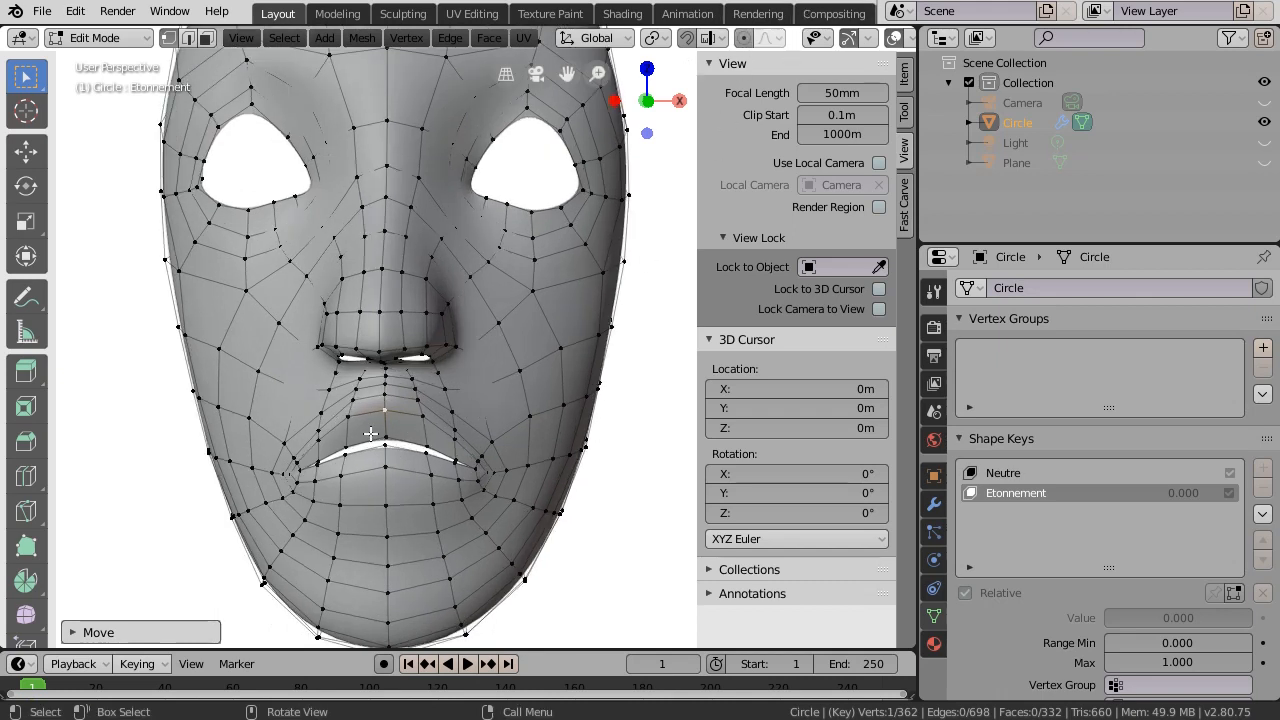
left_click(385, 466, "shift")
key("g")
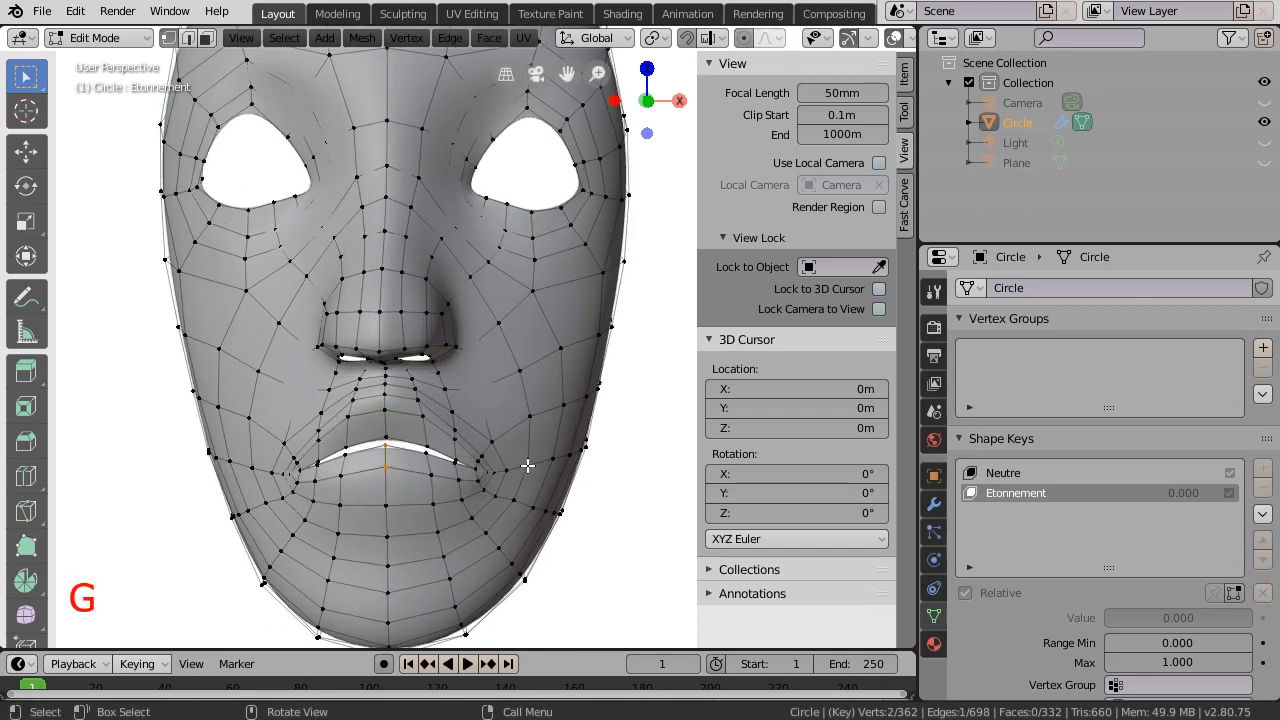
key("z")
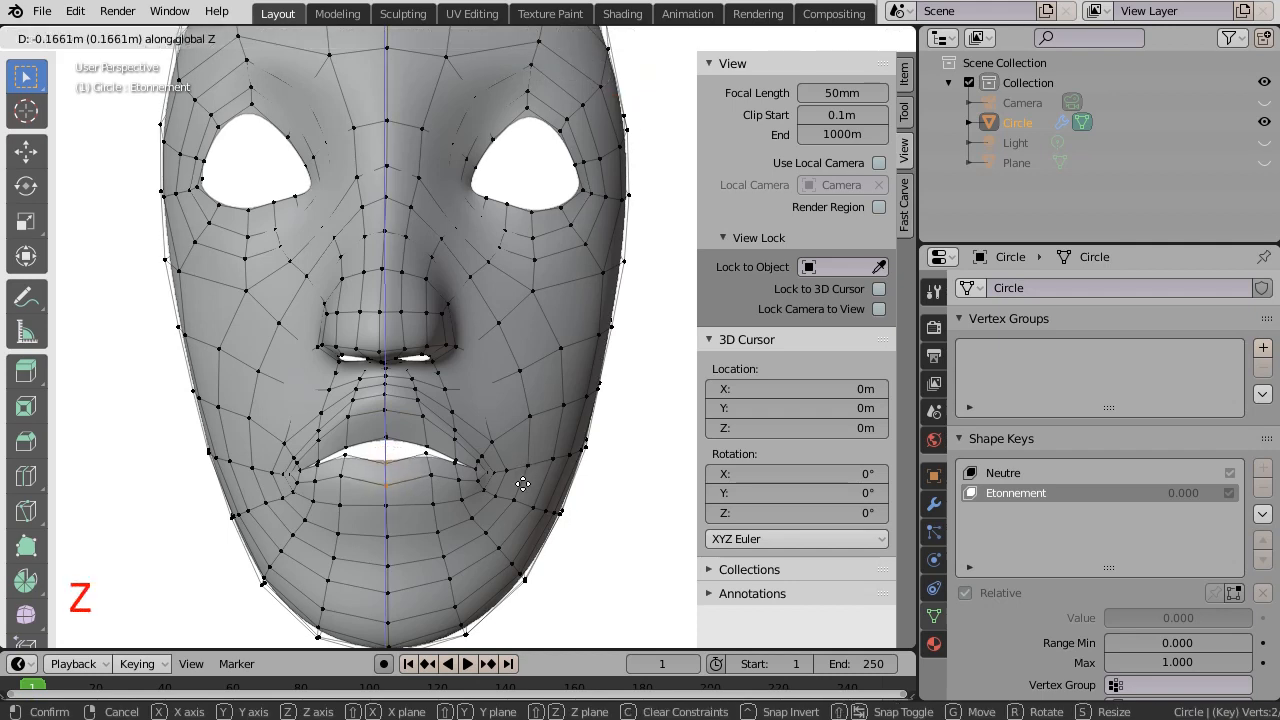
left_click(522, 484)
- Box-select six lip vertices and adjust their height, then nudge a single lip vertex vertically
key("b")
left_click_drag(330, 452, 456, 498)
key("g")
key("z")
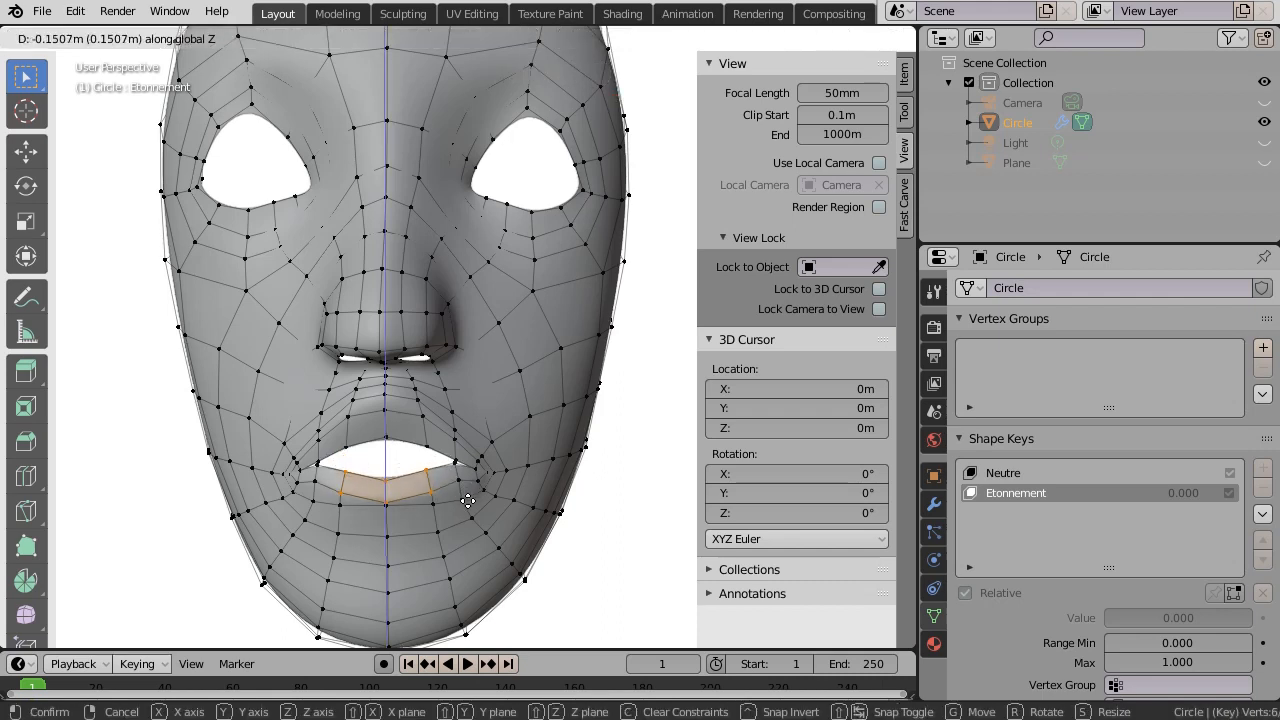
left_click(466, 494)
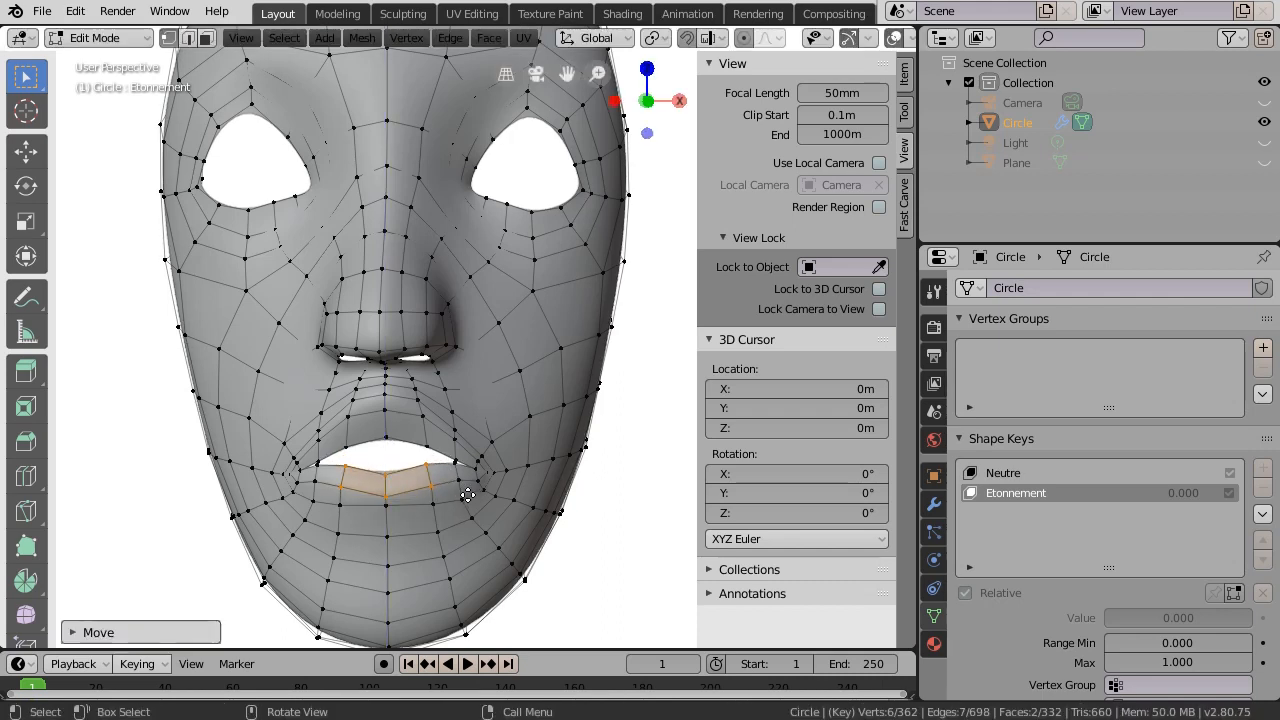
left_click(383, 507)
key("g")
key("z")
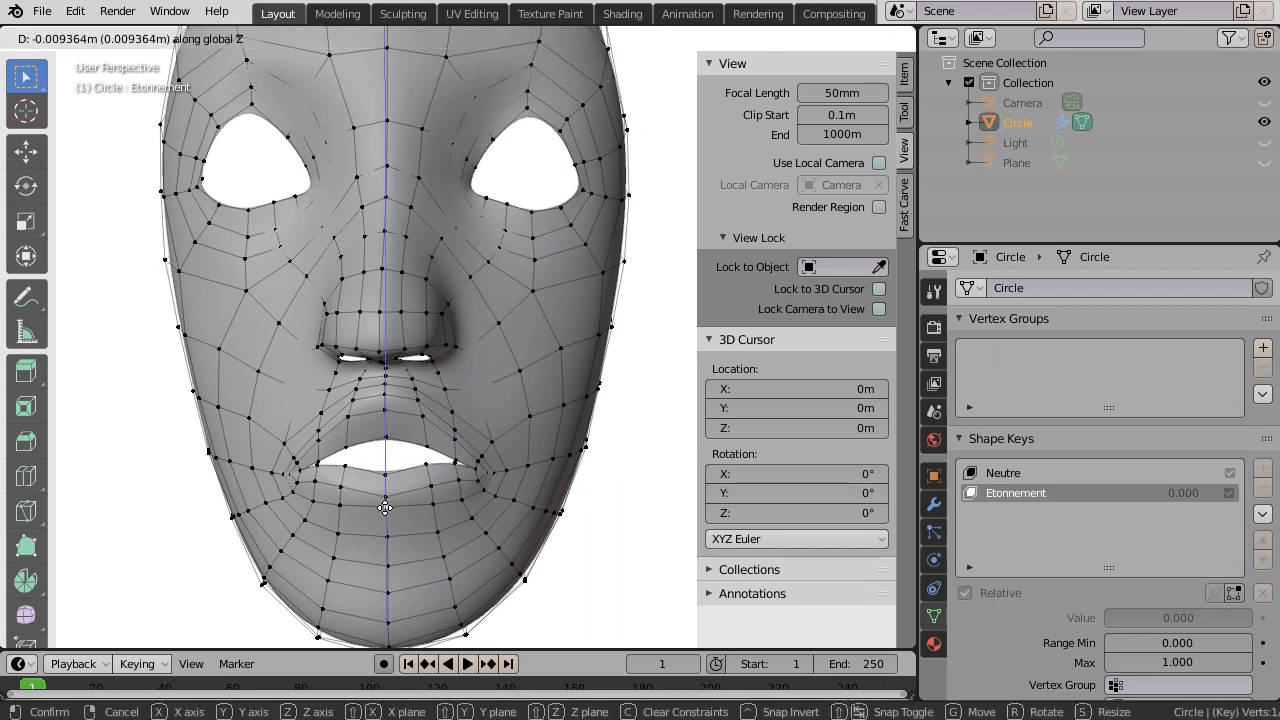
left_click(385, 514)
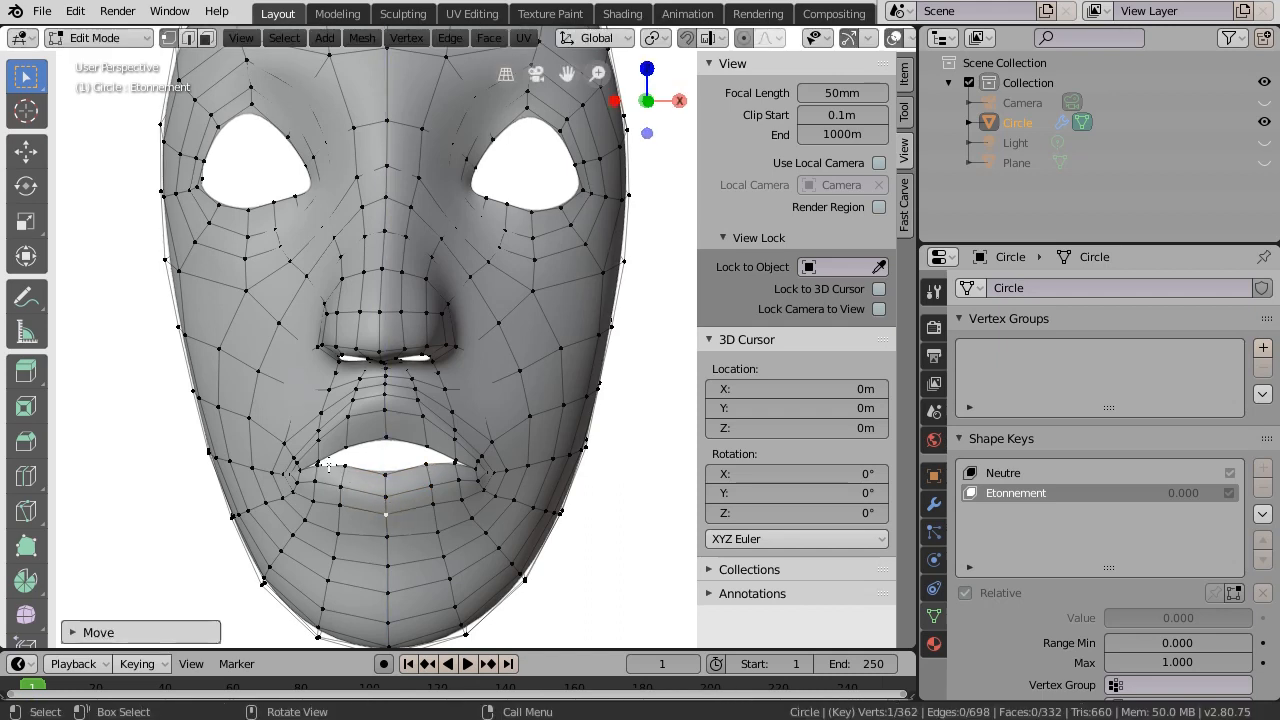
- Pull the lower lip down along Z, finishing with proportional editing for smooth falloff
left_click_drag(329, 460, 441, 517)
key("g")
key("z")
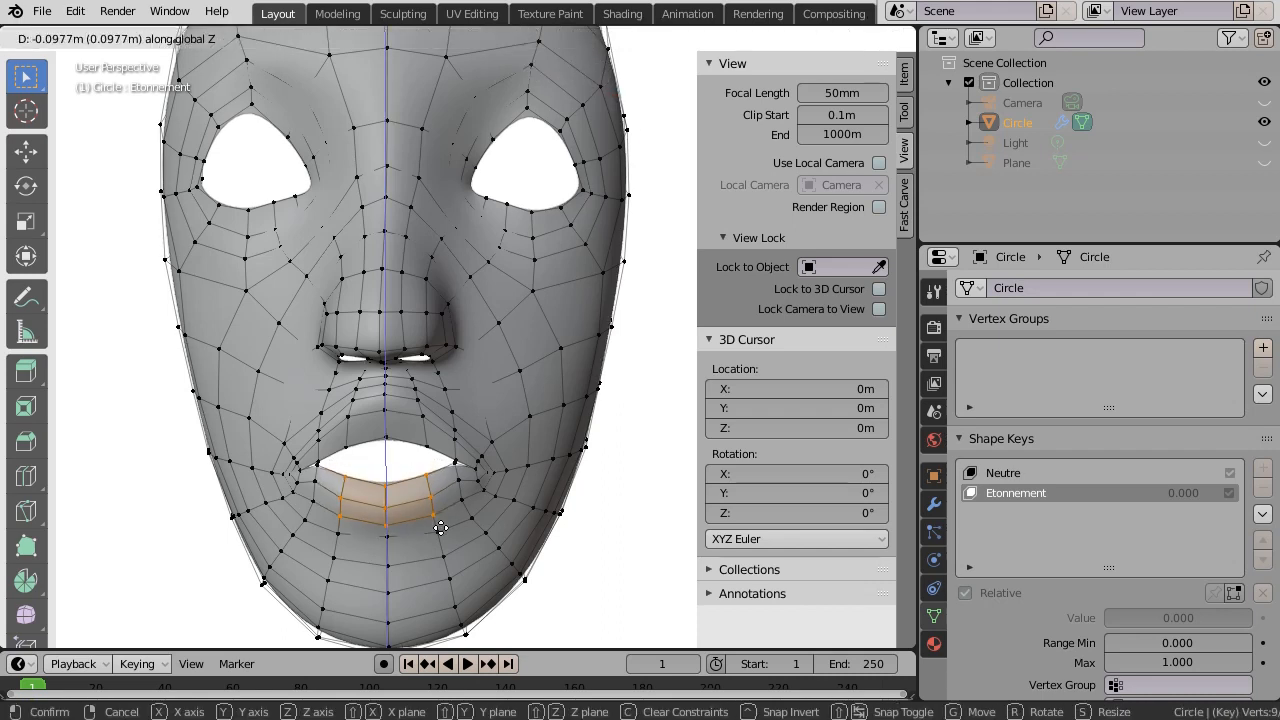
left_click(441, 527)
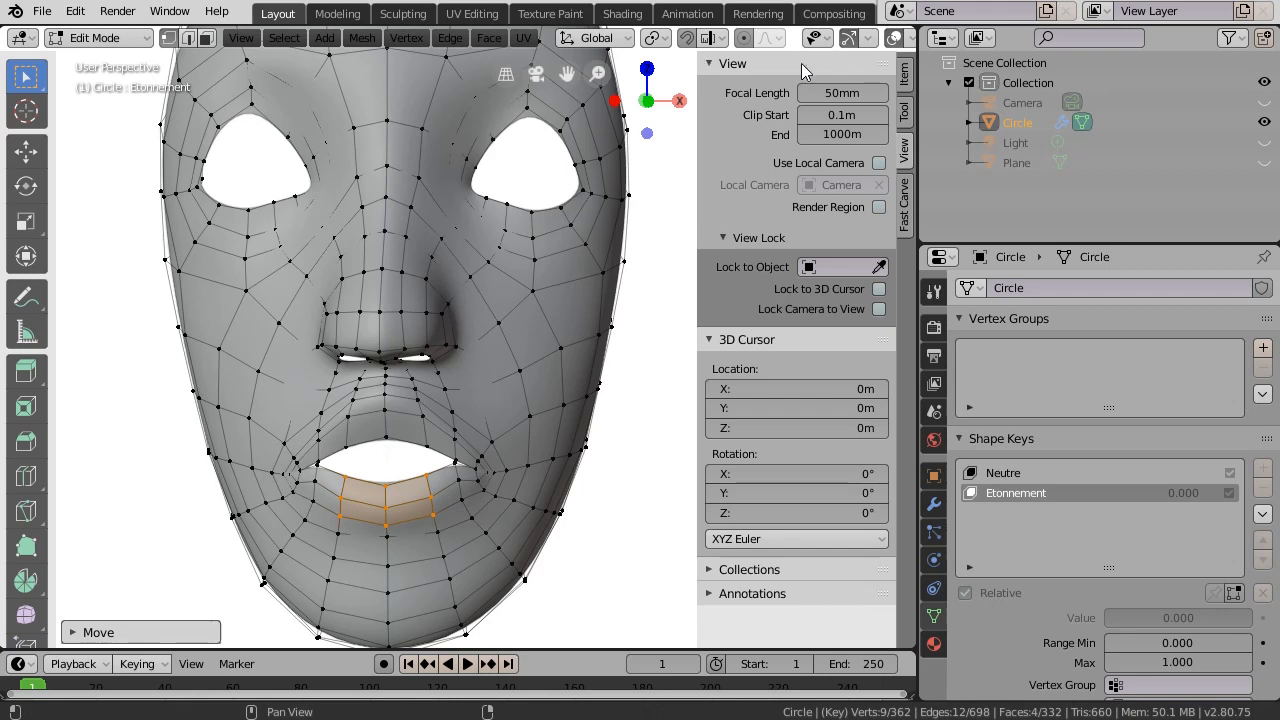
left_click(746, 39)
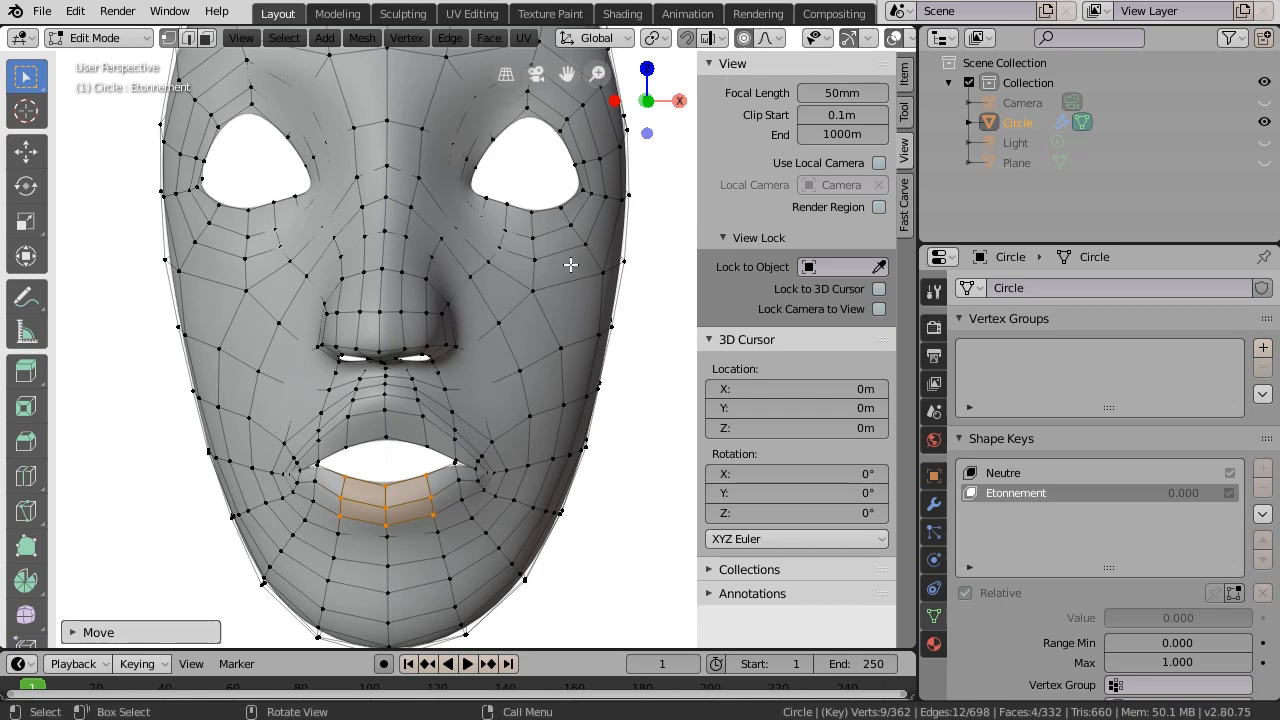
key("g")
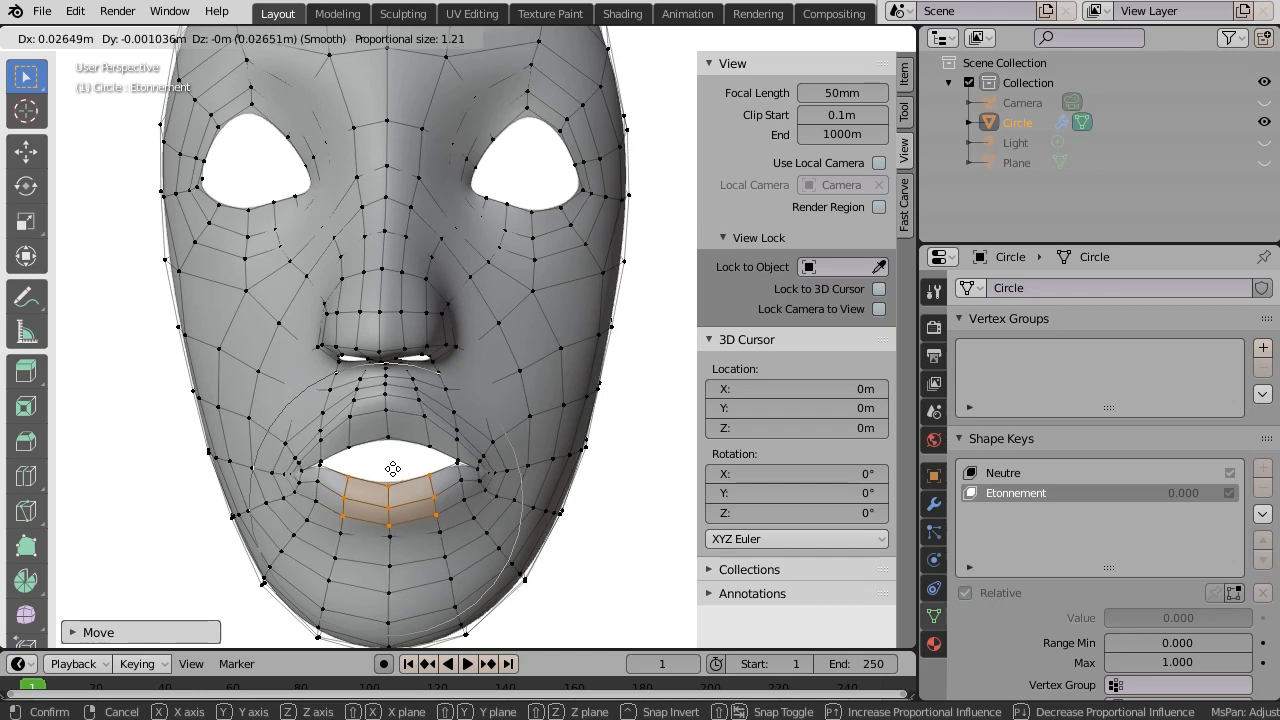
key("z")
scroll(392, 469, "up", 1)
scroll(392, 476, "up", 6)
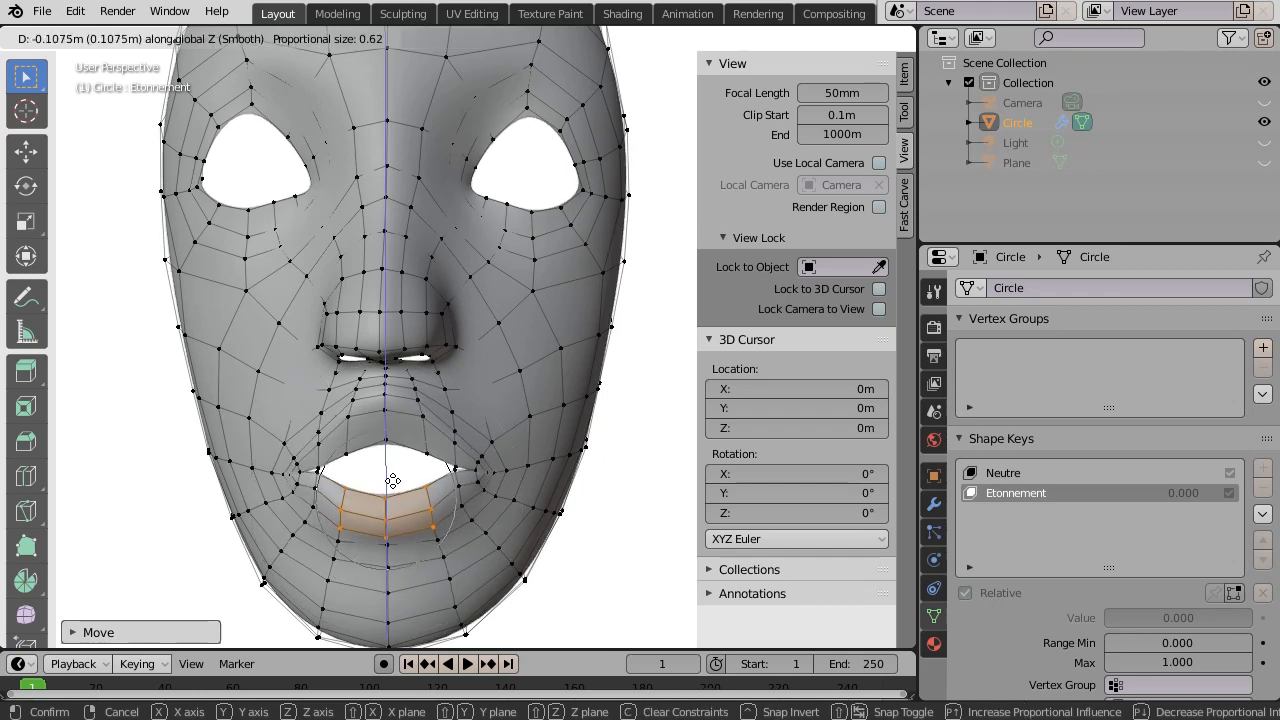
left_click(393, 481)
- Scale five mouth vertices along Z to make the mouth opening taller
left_click(385, 440)
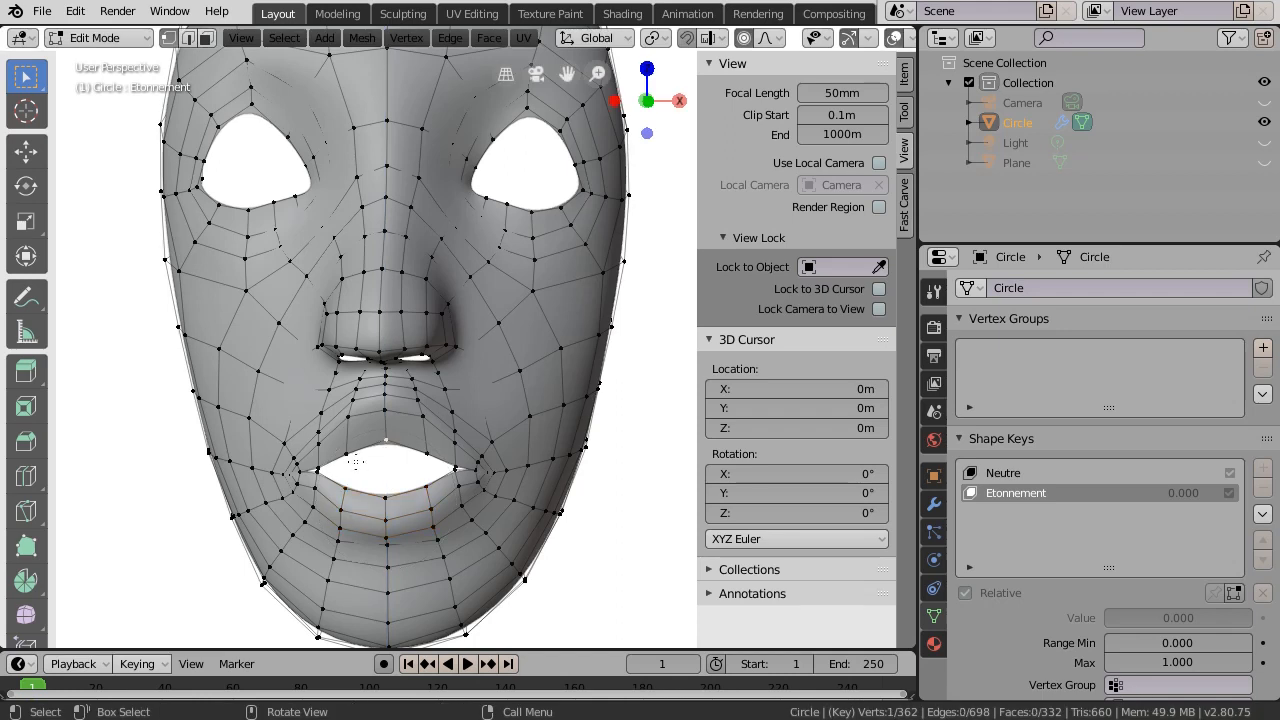
left_click_drag(338, 448, 445, 504)
key("s")
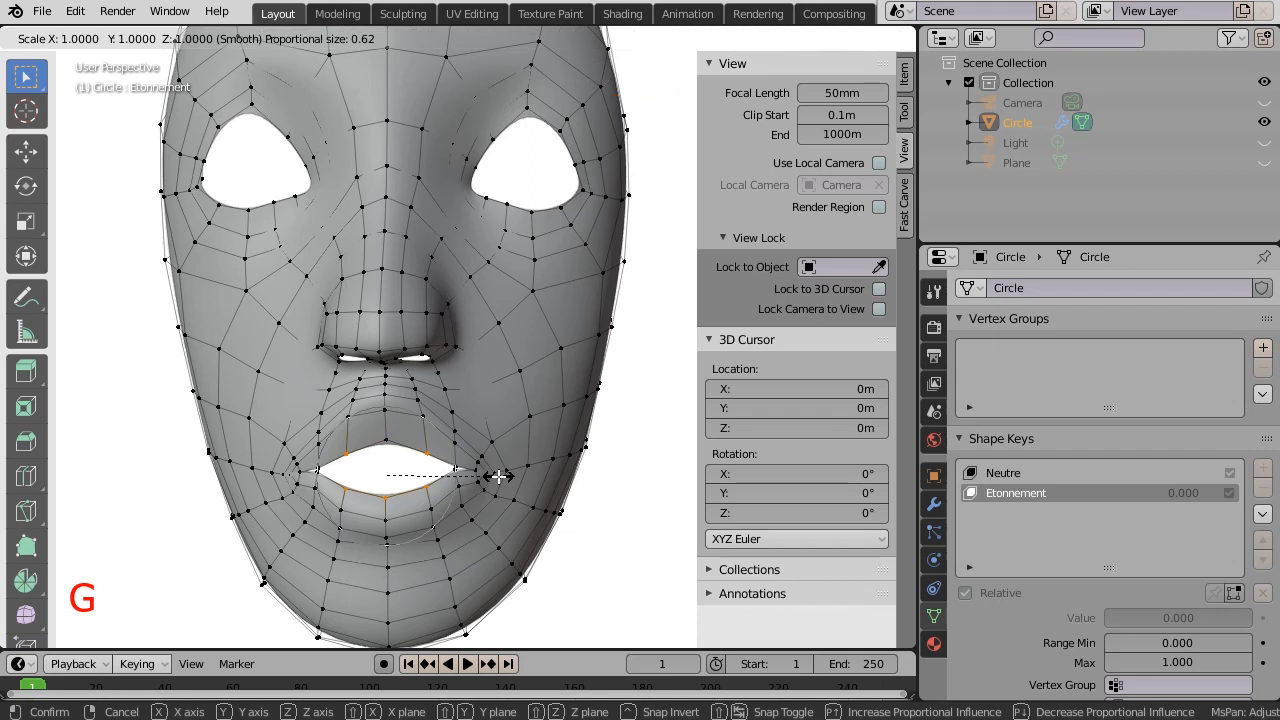
key("z")
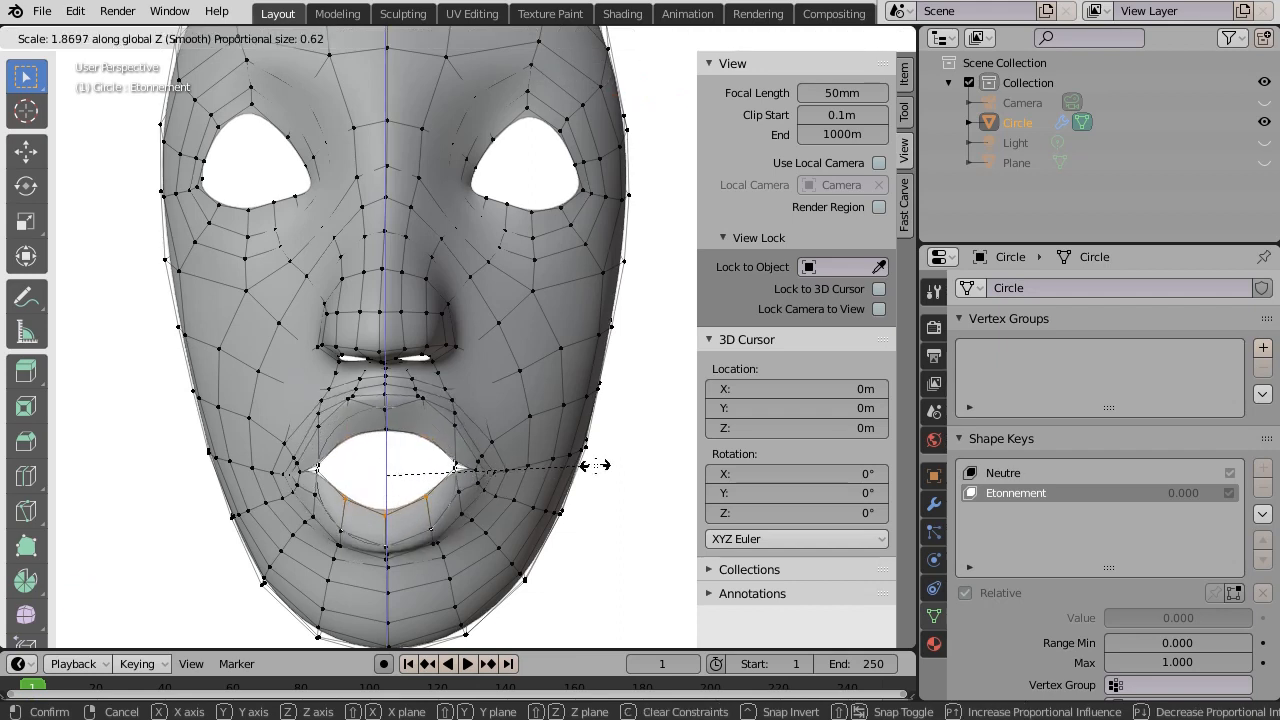
left_click(595, 465)
- Move both lip corners vertically with proportional editing off, then view through the camera
scroll(540, 474, "down", 1)
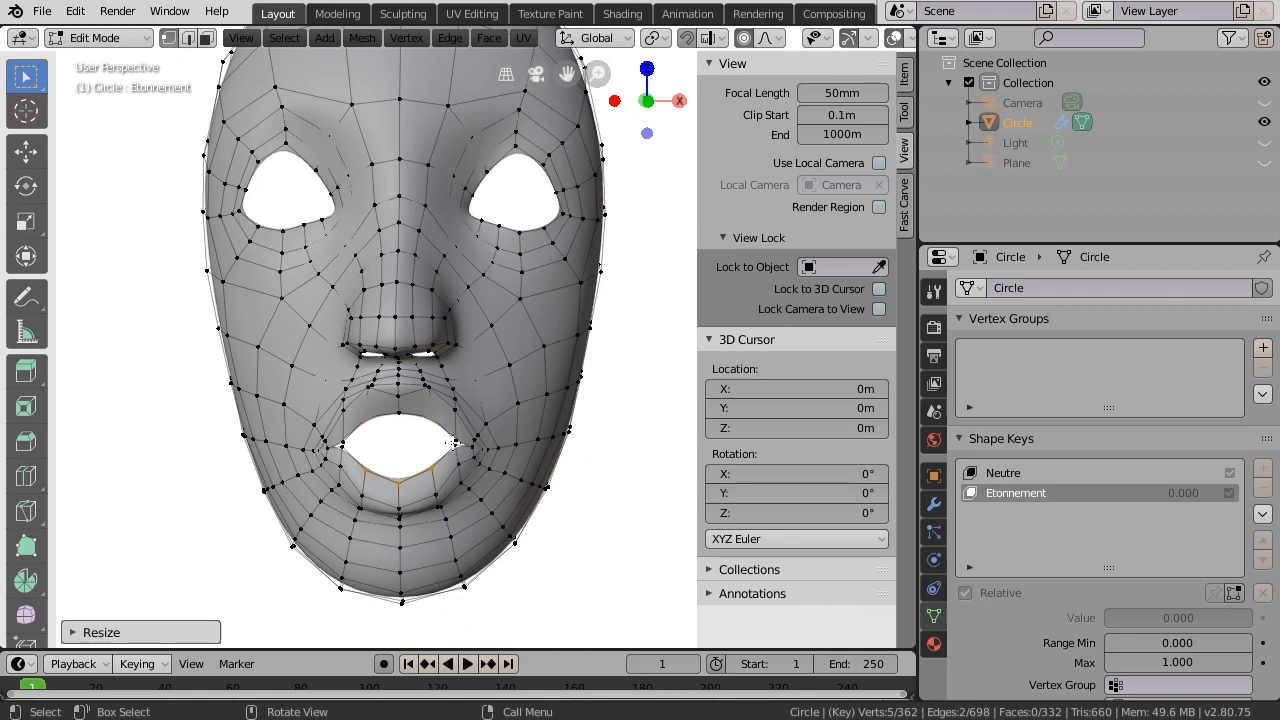
left_click(437, 447)
left_click(460, 446, "shift")
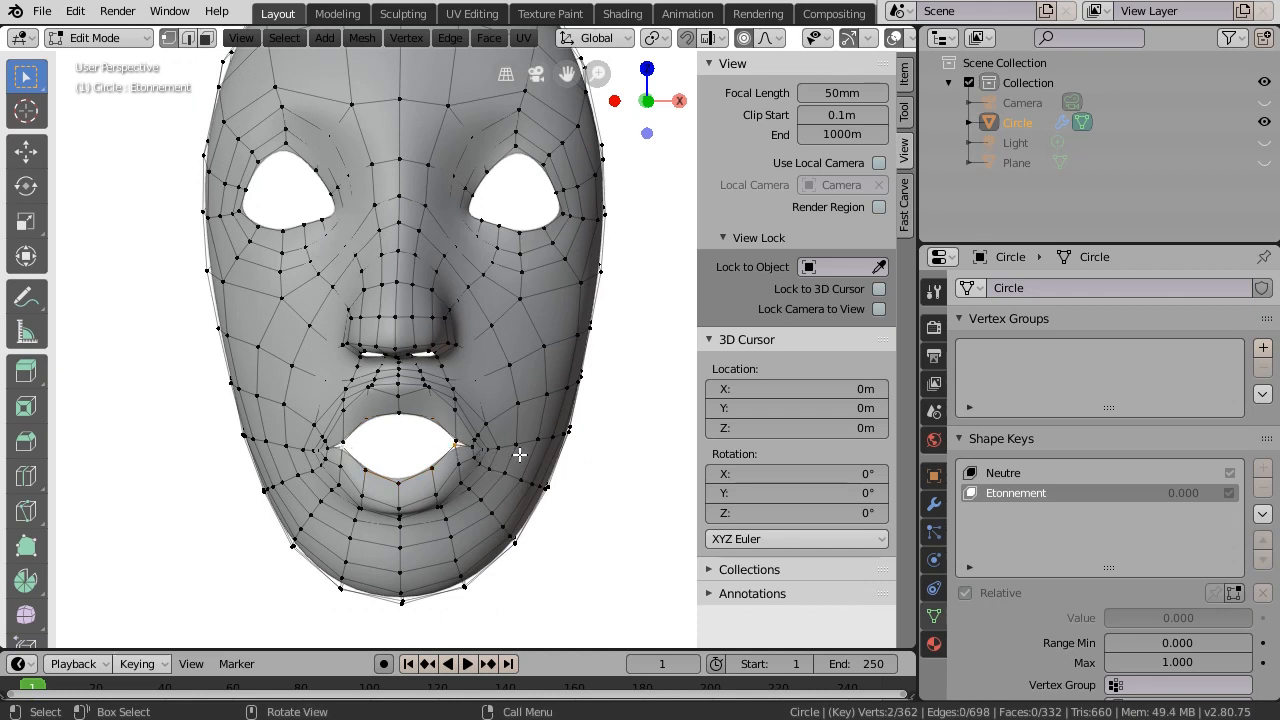
key("o")
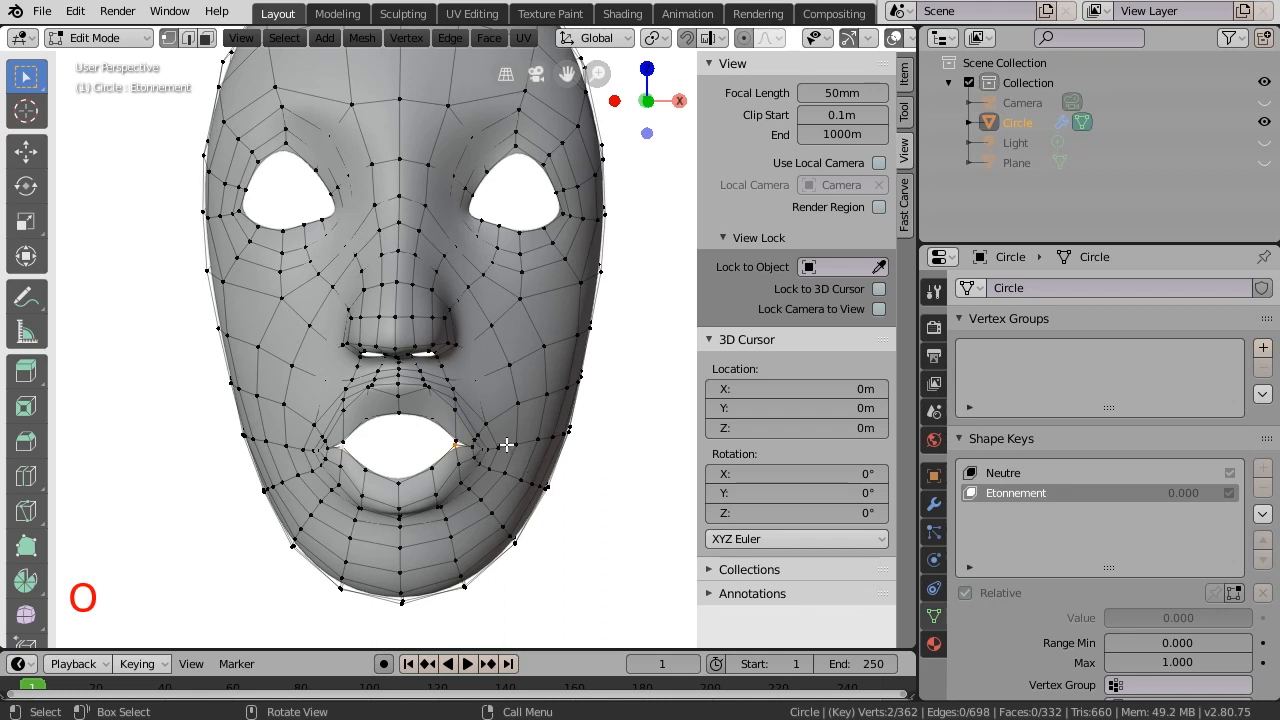
key("g")
key("z")
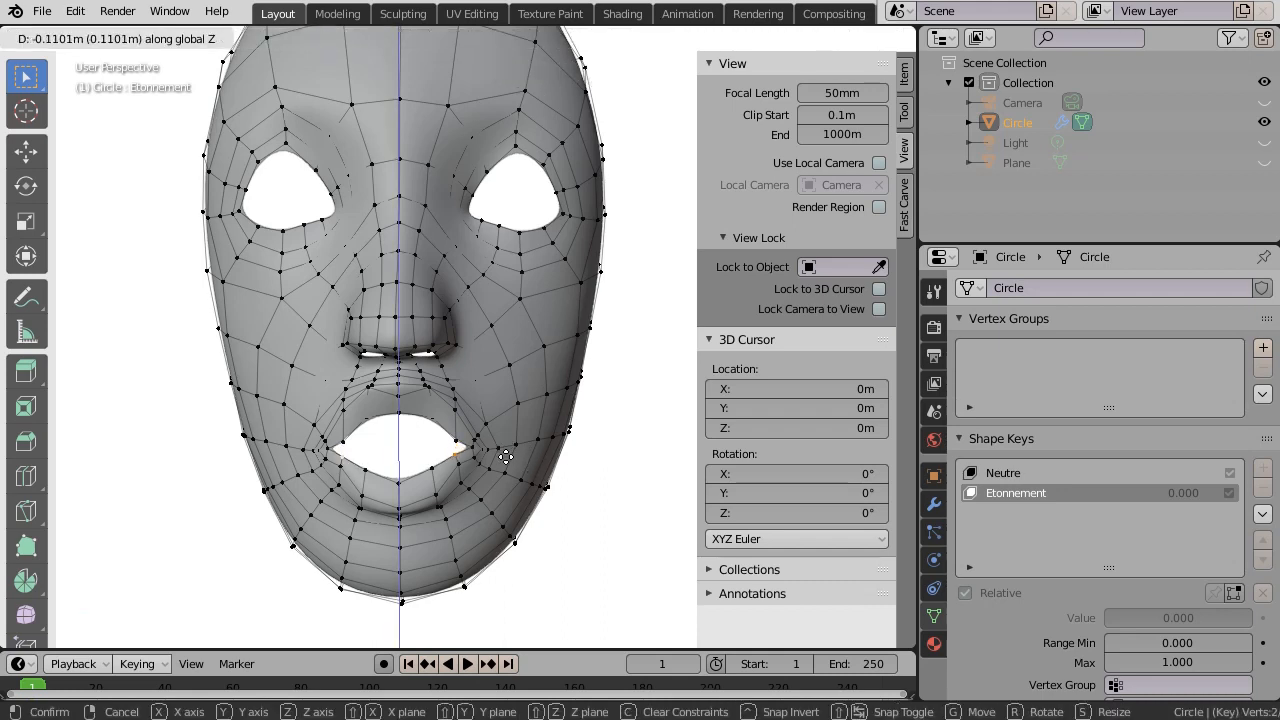
left_click(487, 380)
key("KP_0")
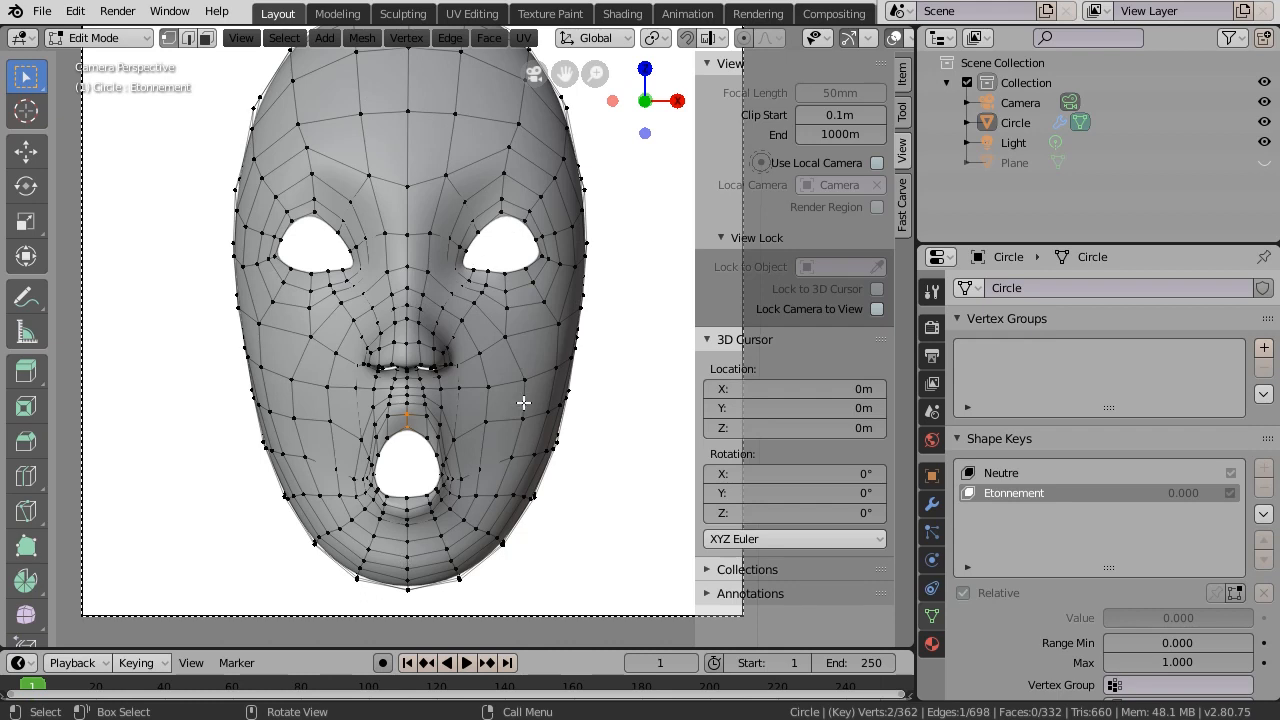
left_click(143, 38)
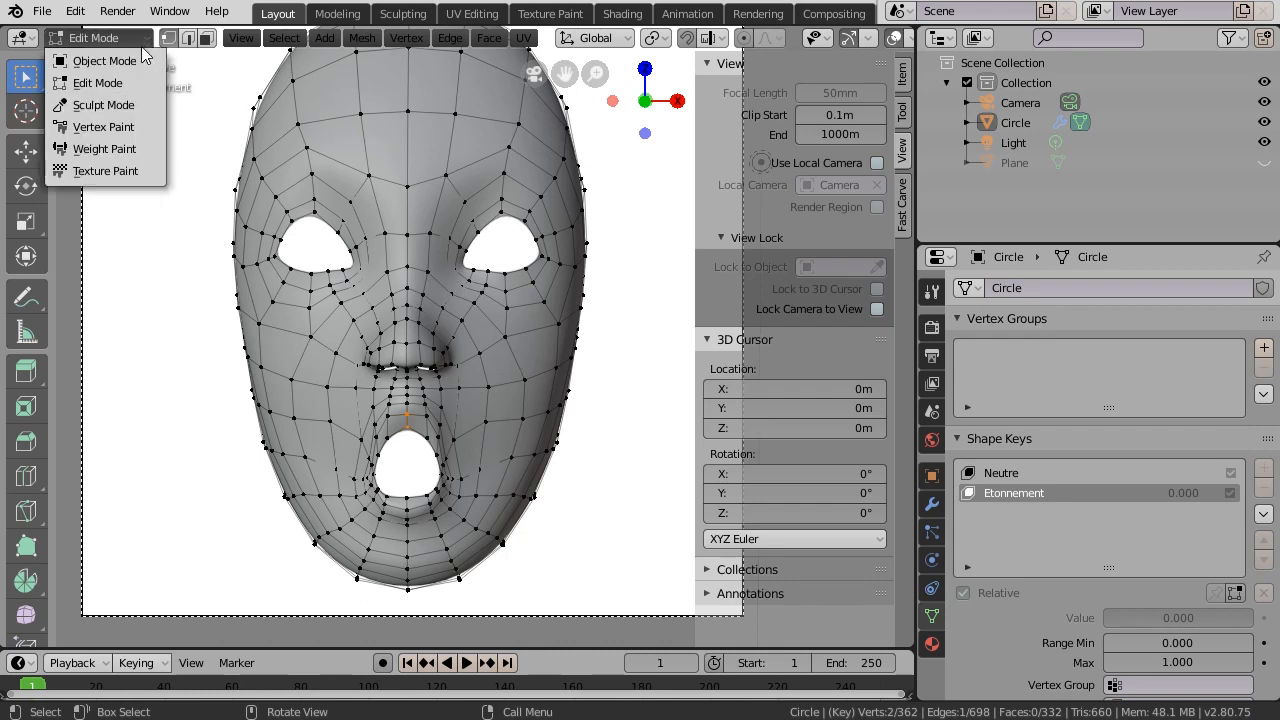
- Return to Object Mode and set the Etonnement shape key value to about 0.669
left_click(135, 61)
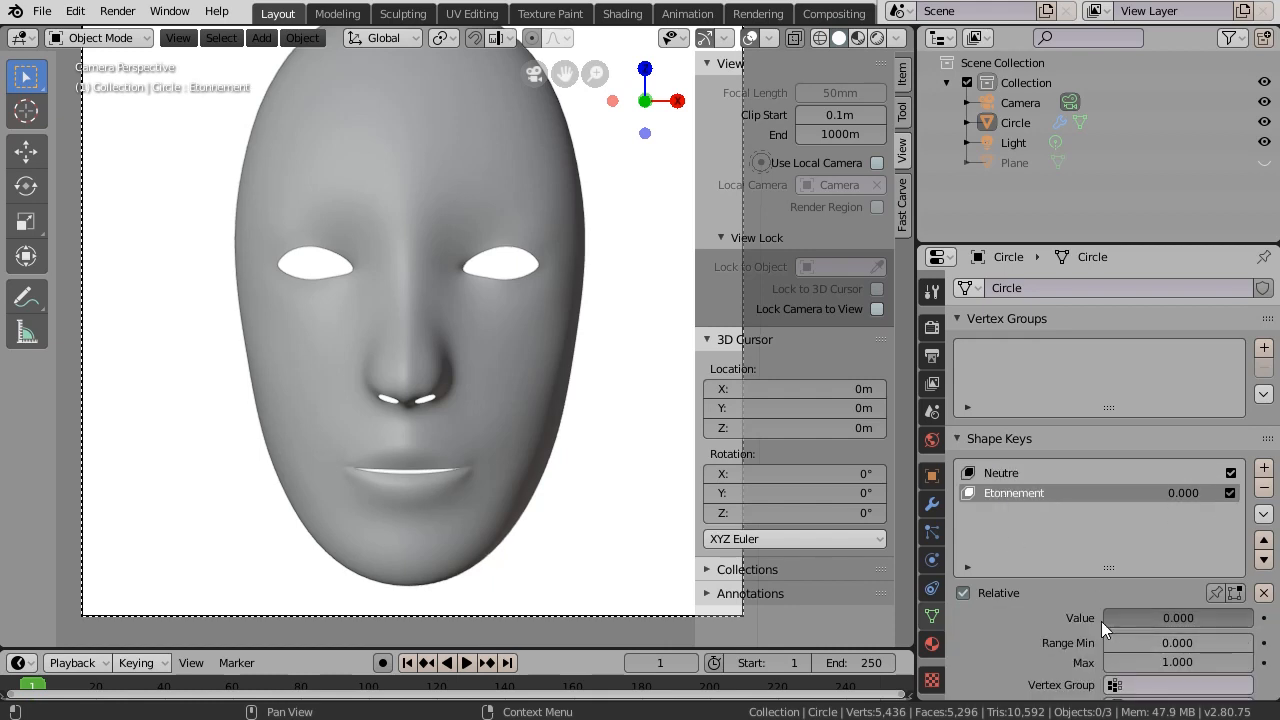
left_click_drag(1110, 619, 1189, 625)
left_click_drag(1167, 631, 1218, 636)
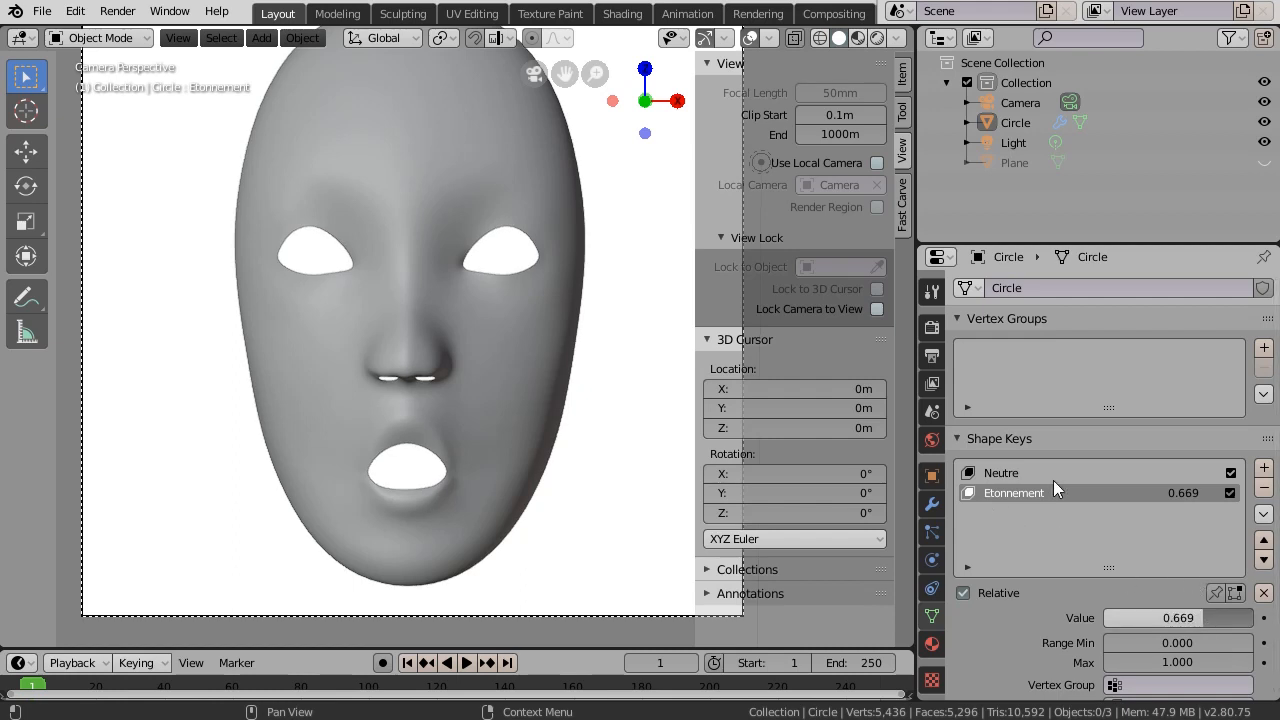
- Add a third shape key named Rire at 0.000 and reselect the mask
left_click(1264, 472)
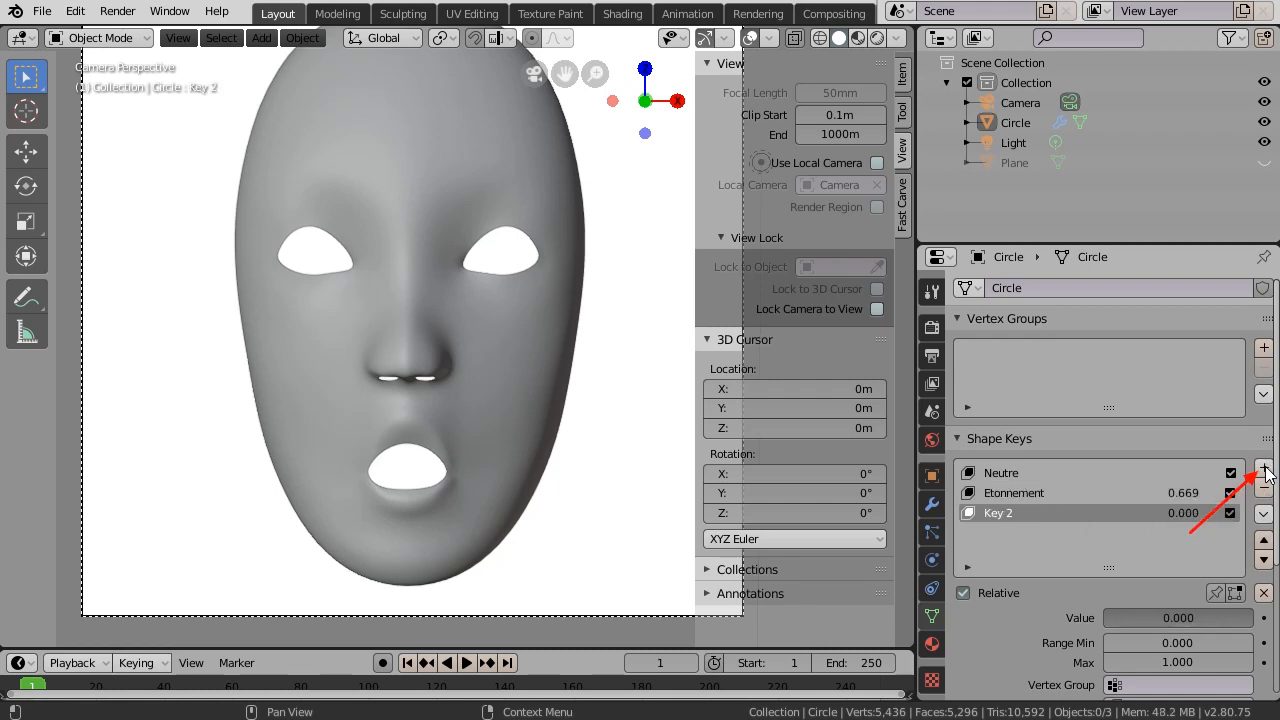
double_click(1014, 513)
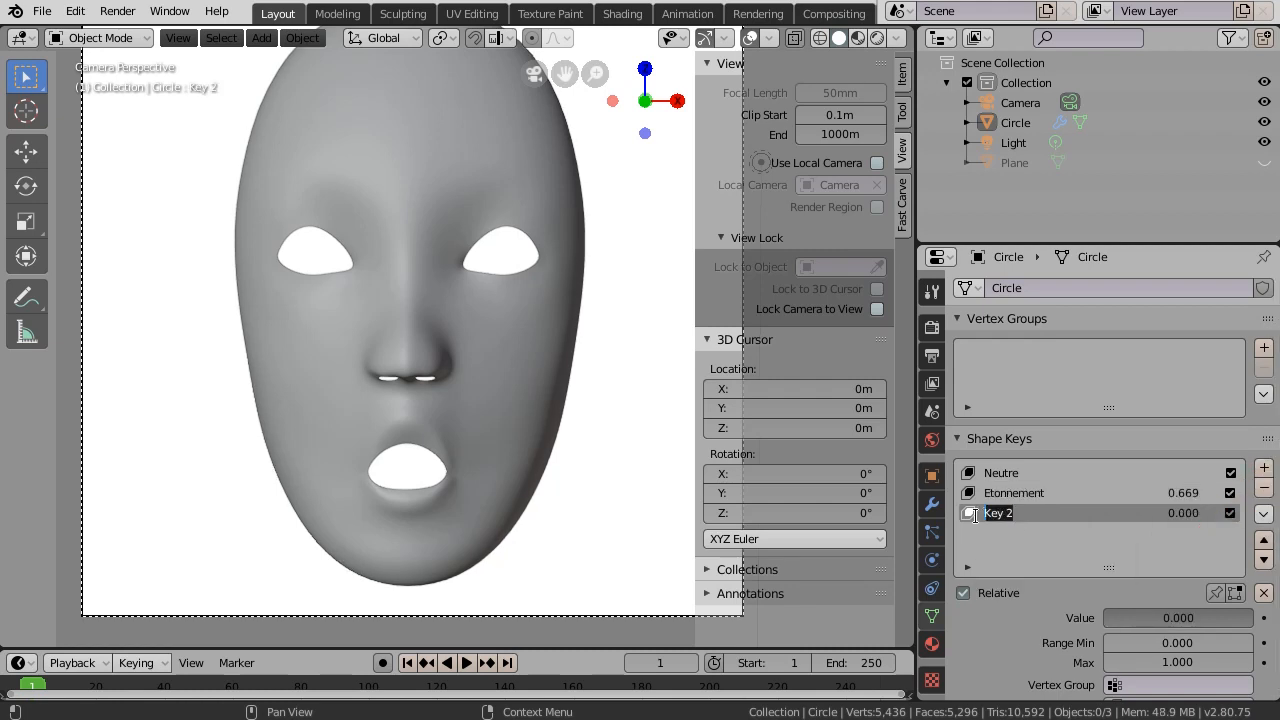
type("Rire")
key("Return")
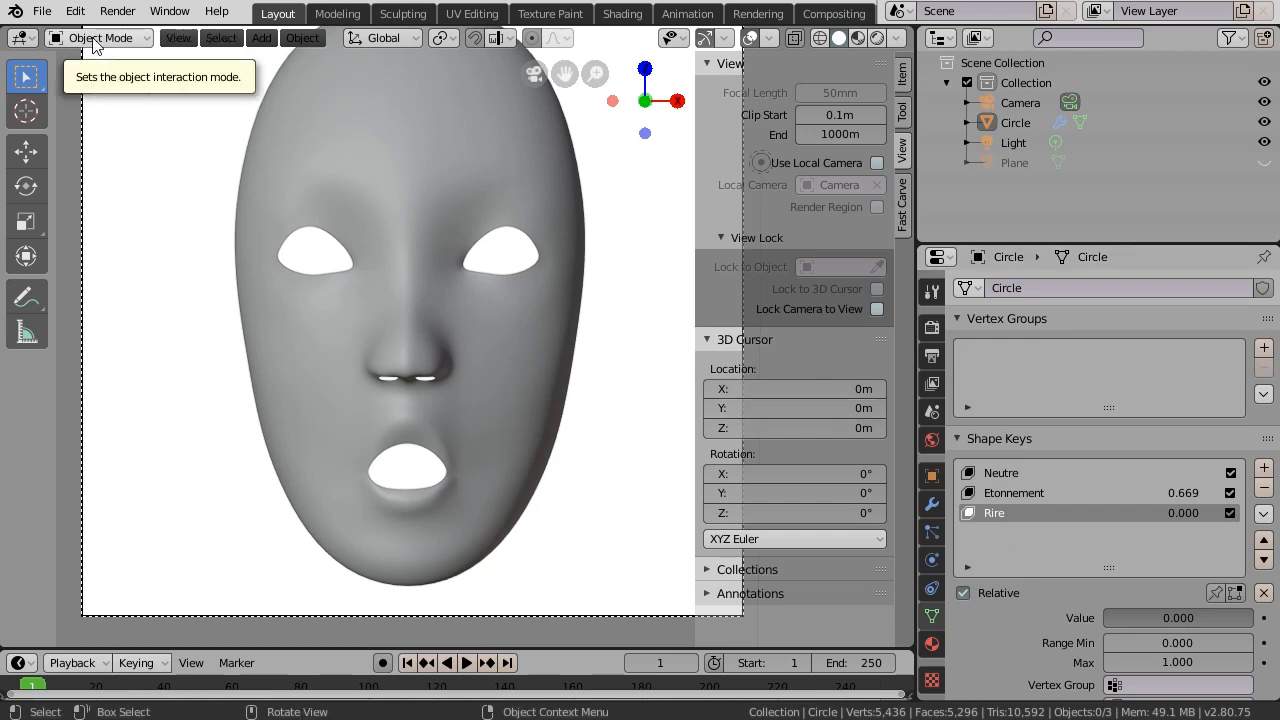
left_click(349, 183)
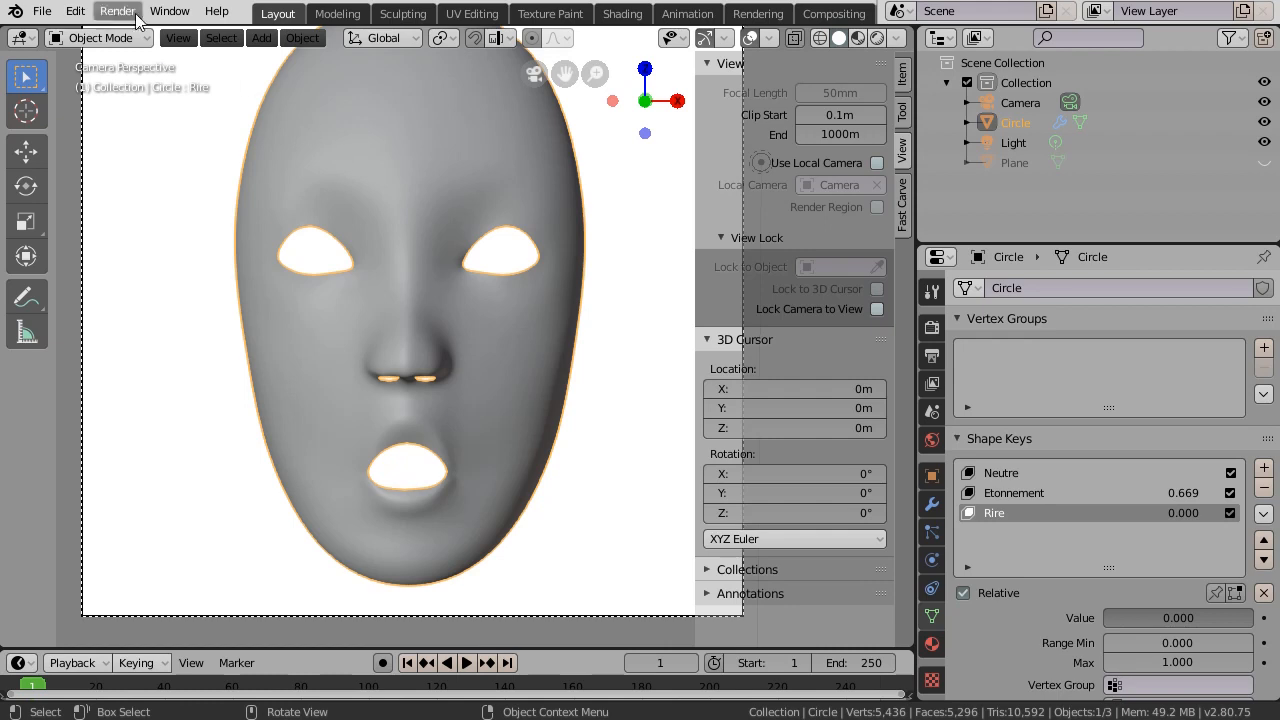
- Briefly enter Edit Mode on the mask, then go back to Object Mode to see the smooth surface
left_click(118, 40)
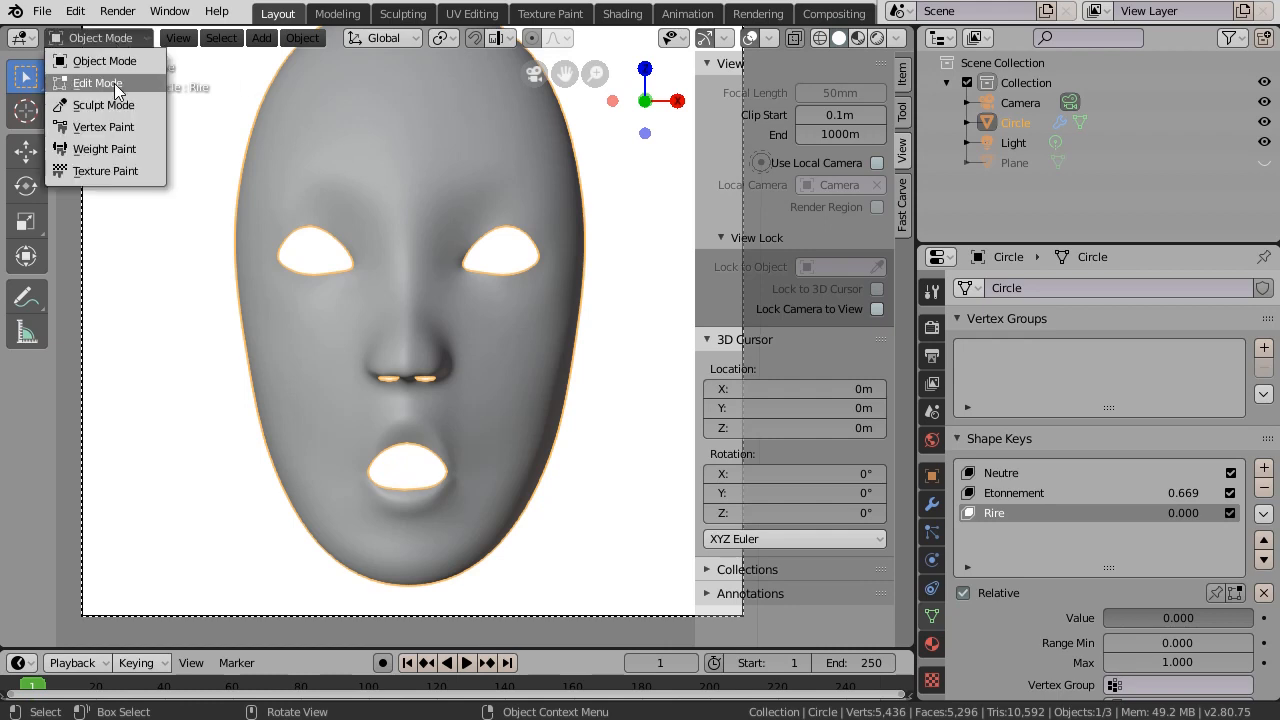
left_click(100, 80)
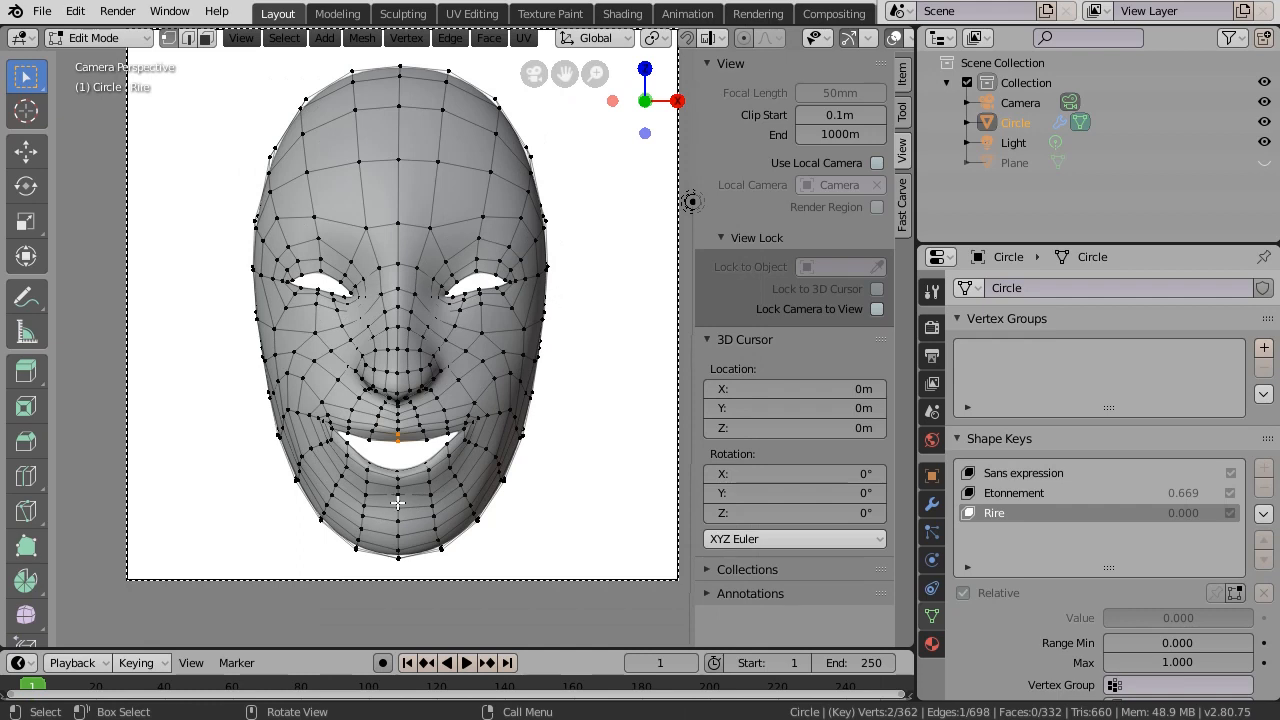
left_click(117, 38)
left_click(115, 63)
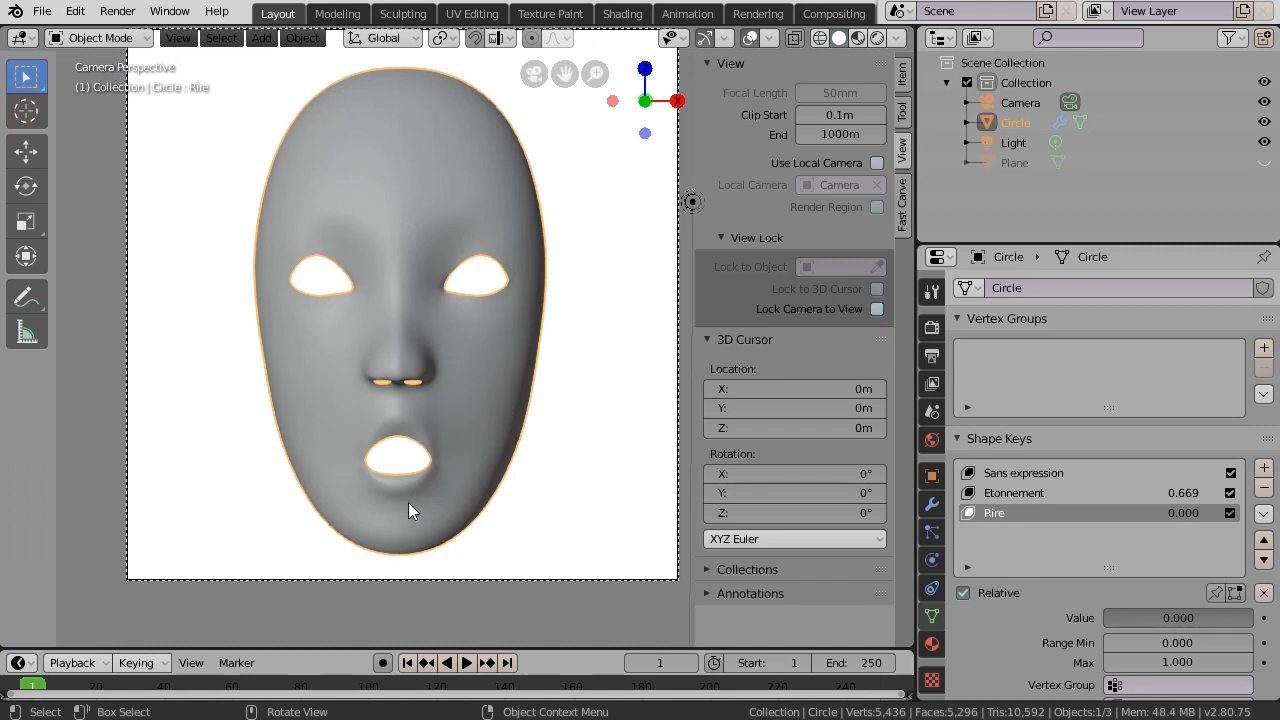
- Set Etonnement to 0 and raise Rire to full strength
left_click(1006, 493)
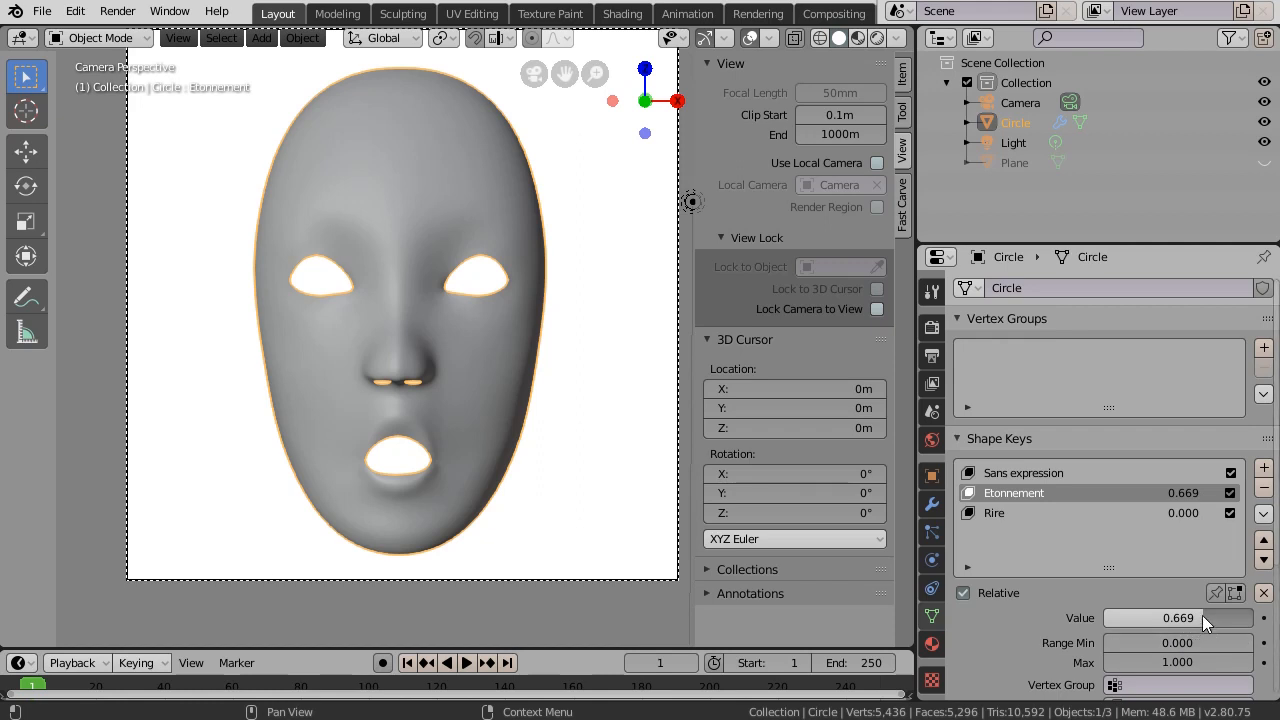
left_click_drag(1198, 616, 1057, 640)
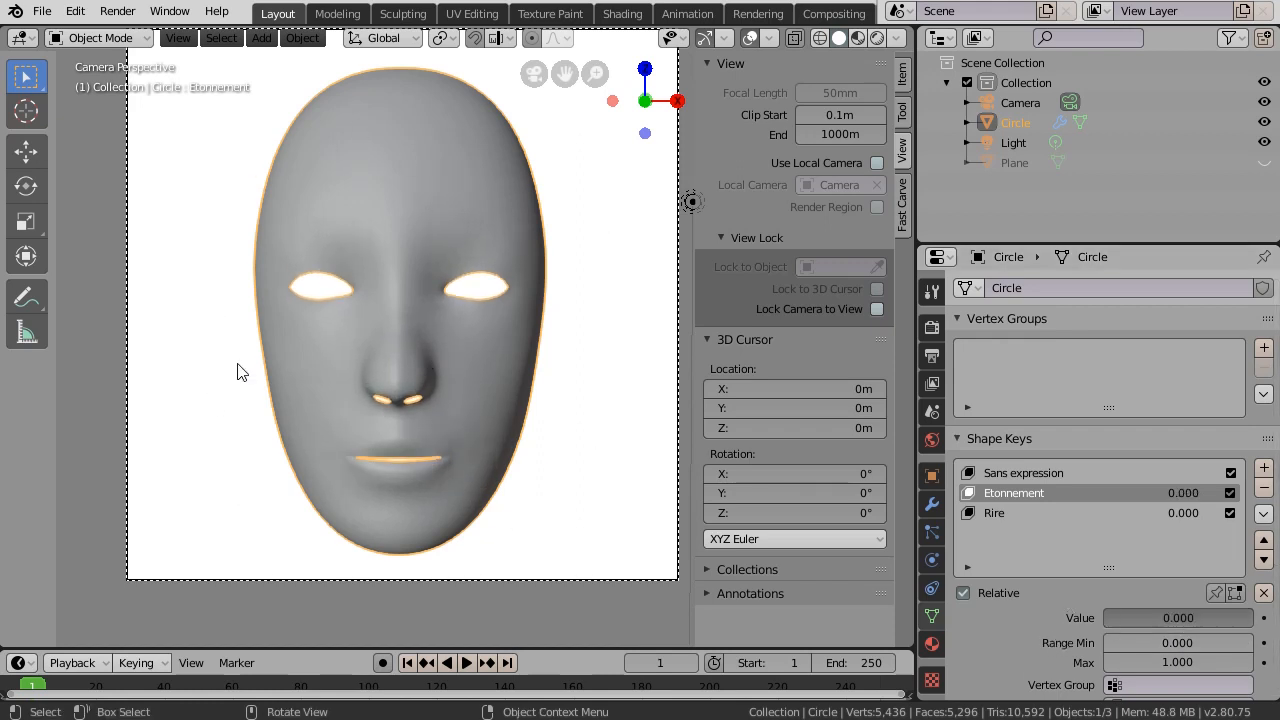
left_click(996, 514)
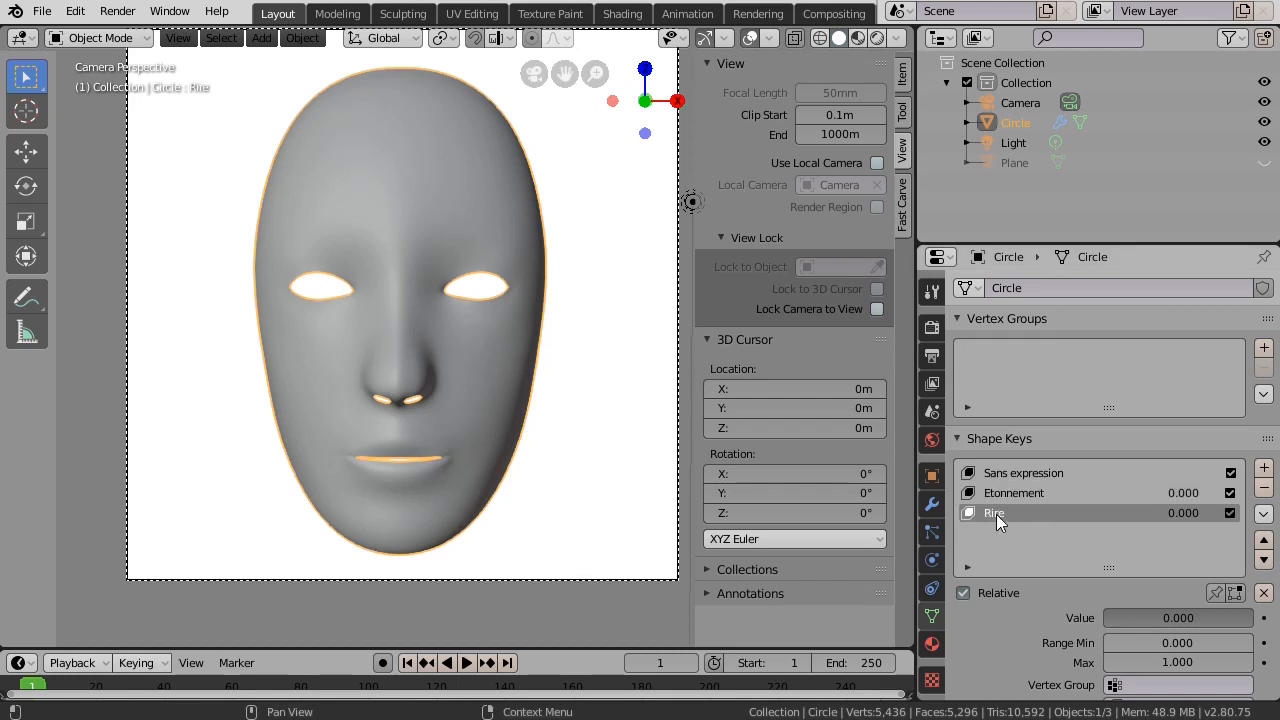
left_click_drag(1110, 617, 1215, 623)
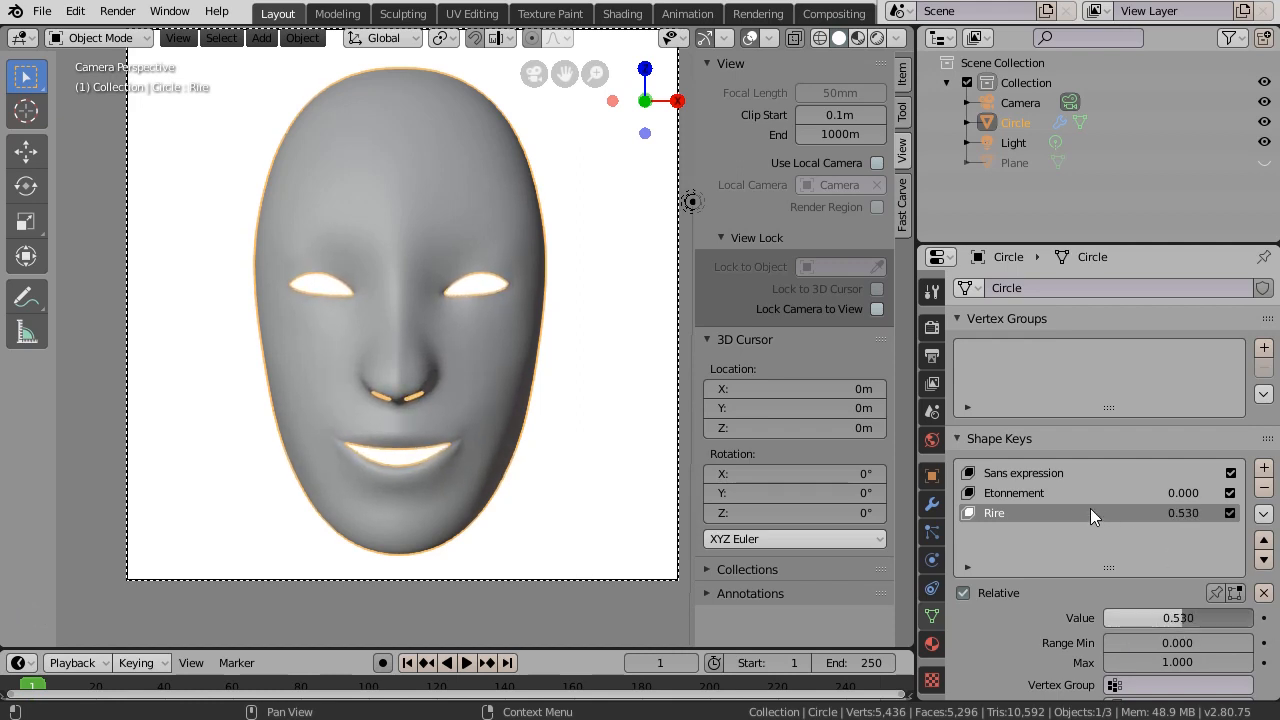
- Blend some Etonnement into the smile, then reset both Etonnement and Rire to 0.000
left_click(1039, 494)
left_click_drag(1113, 615, 1141, 615)
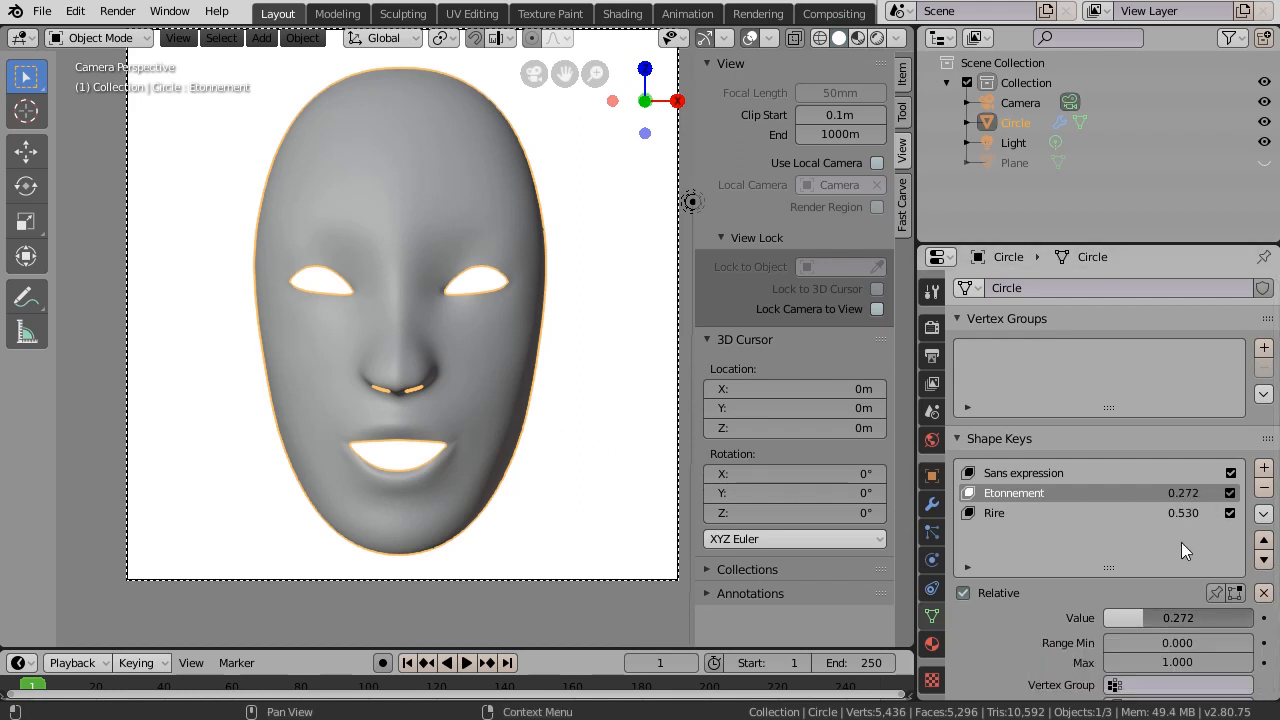
left_click_drag(1144, 618, 1077, 622)
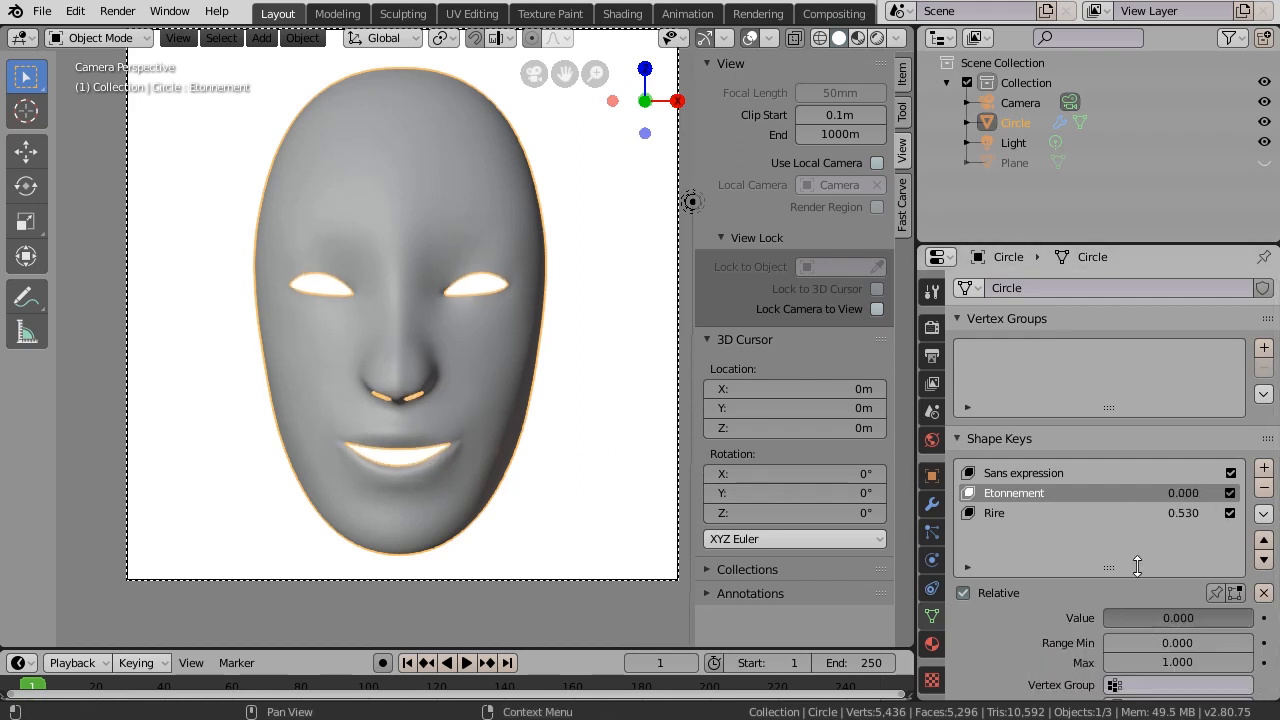
left_click(1064, 515)
left_click_drag(1178, 617, 1062, 619)
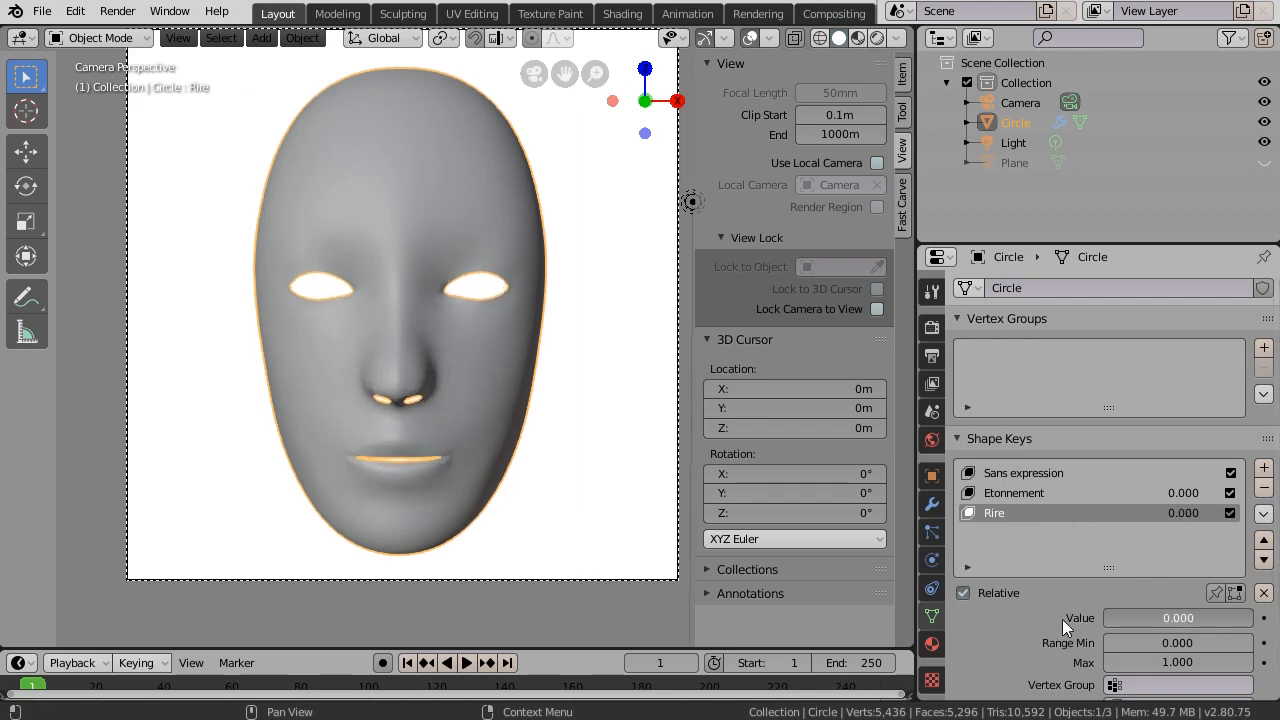
left_click_drag(569, 647, 552, 535)
left_click(18, 548)
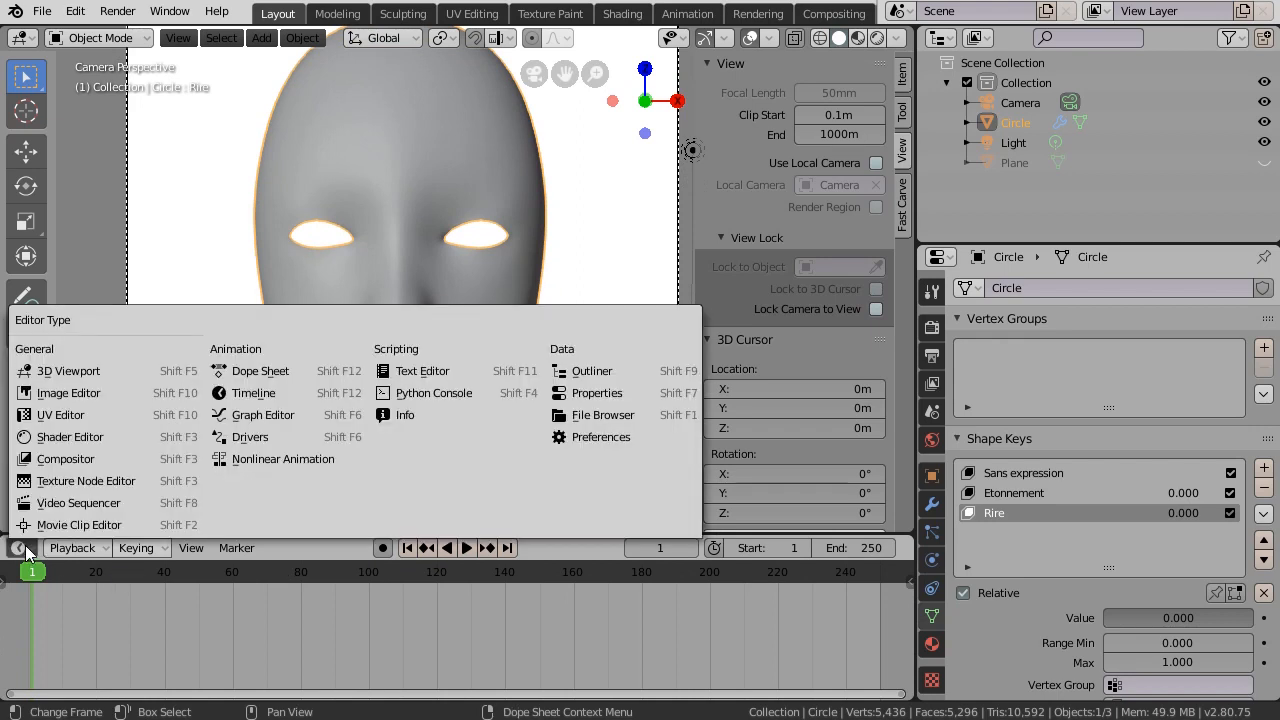
- Turn the timeline into a taller Dope Sheet Shape Key Editor with Summary expanded to list Etonnement and Rire
left_click(261, 371)
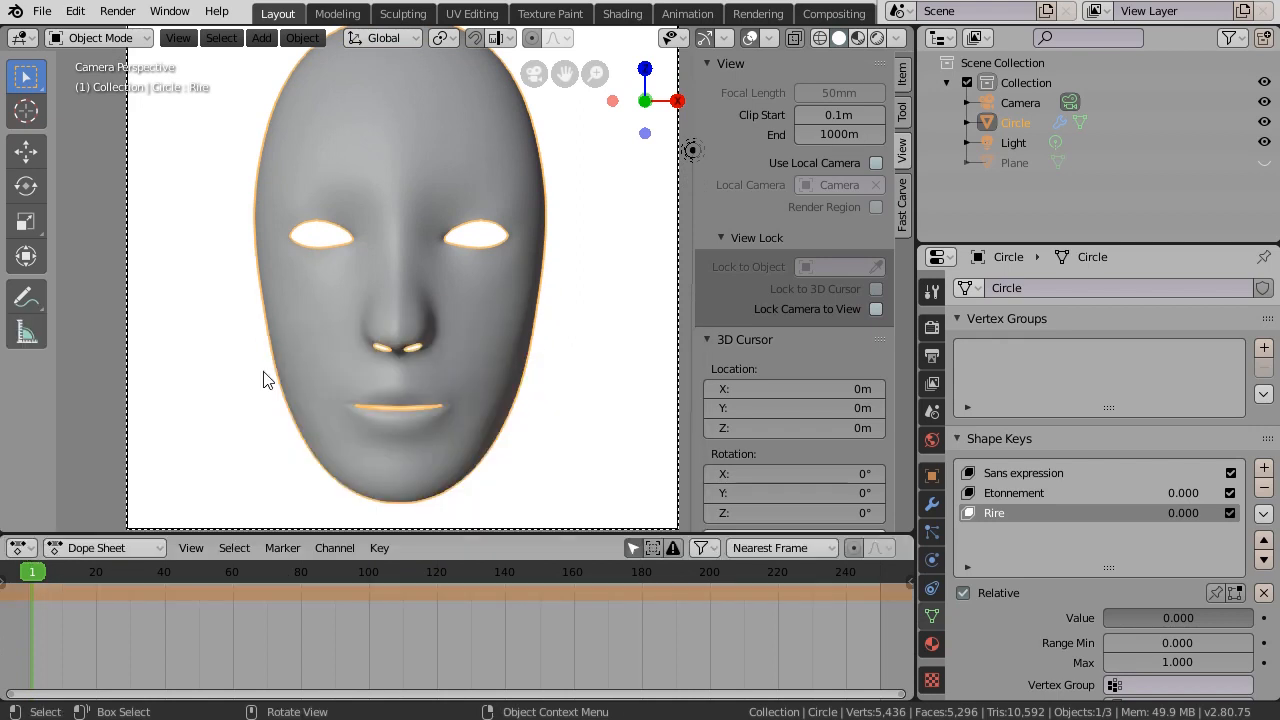
left_click(116, 546)
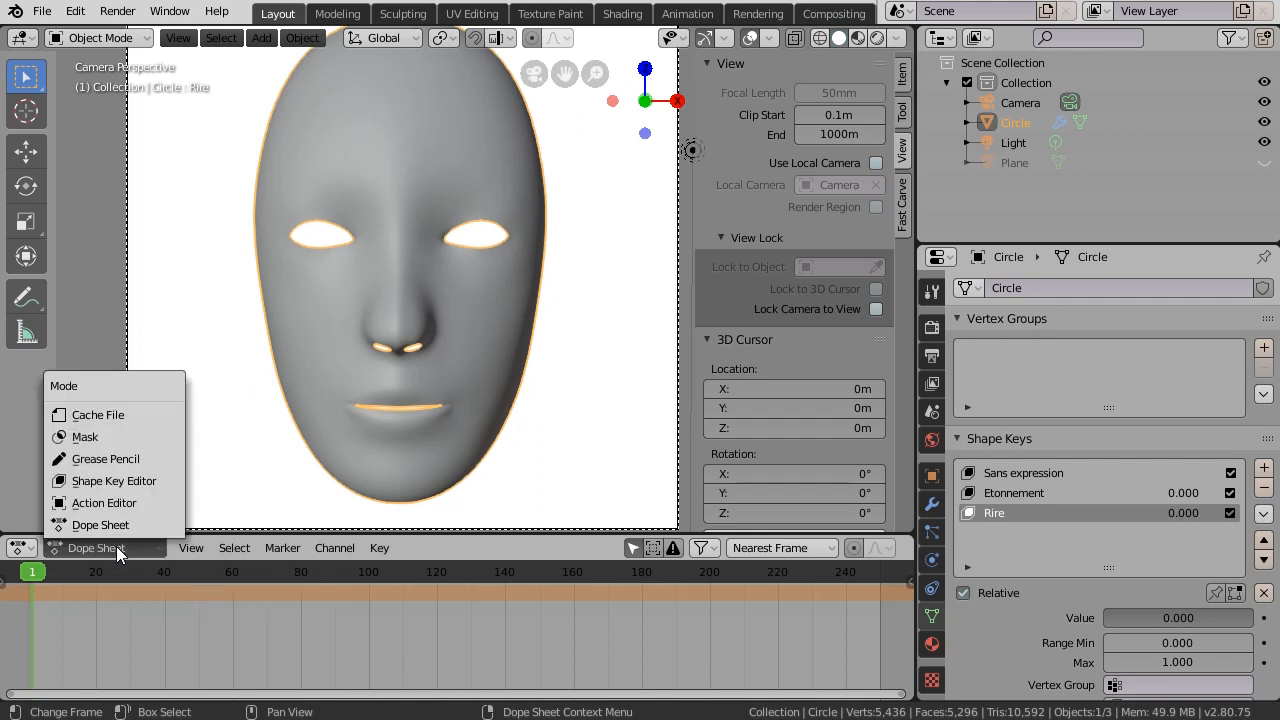
left_click(137, 483)
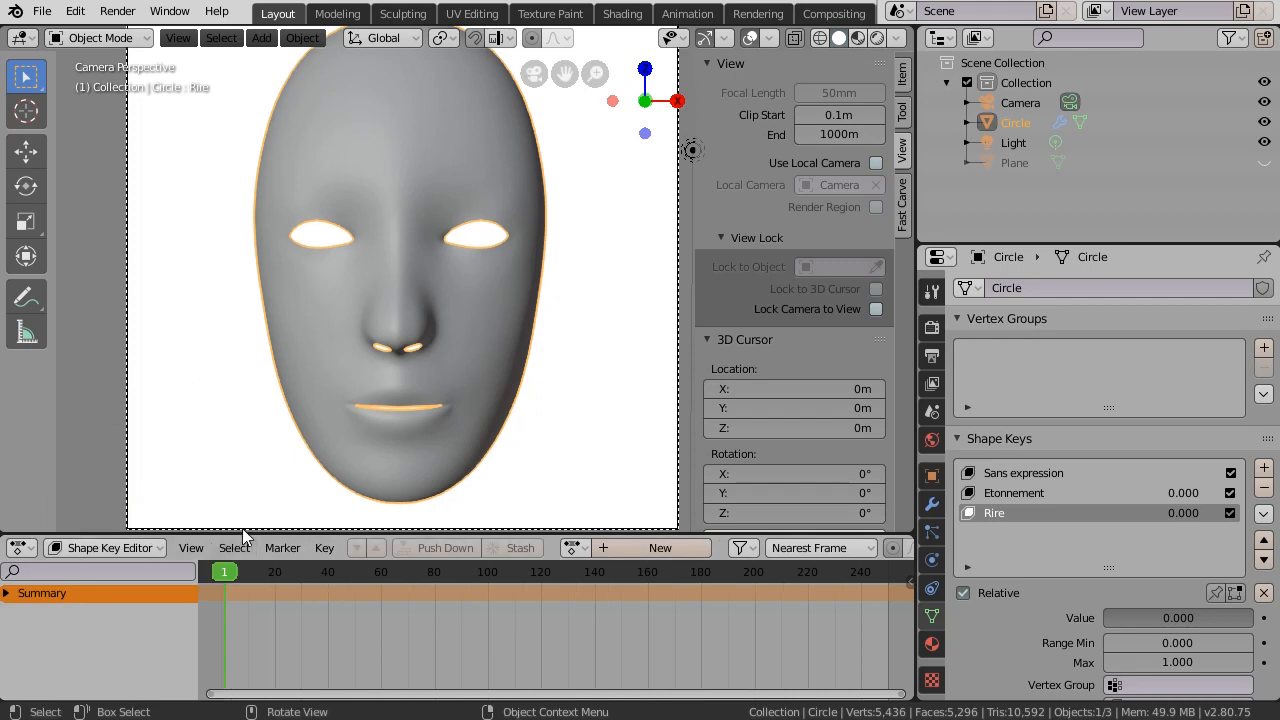
left_click_drag(242, 534, 176, 490)
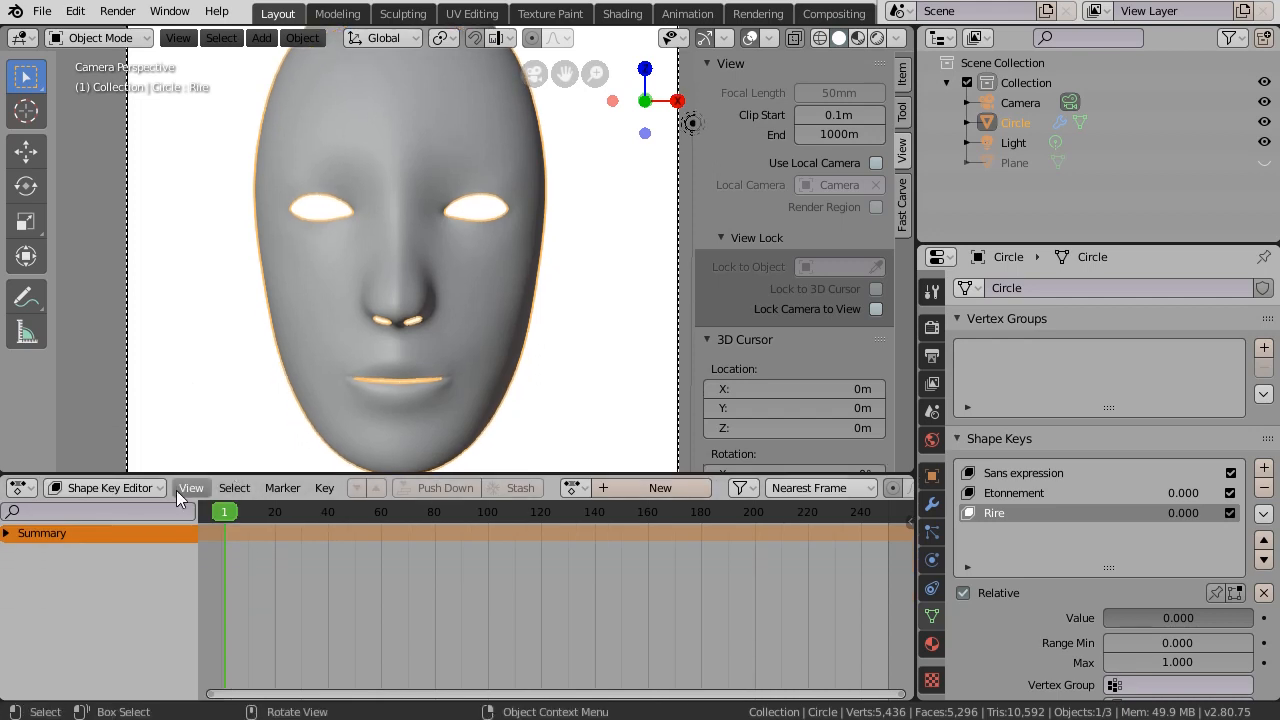
left_click(6, 535)
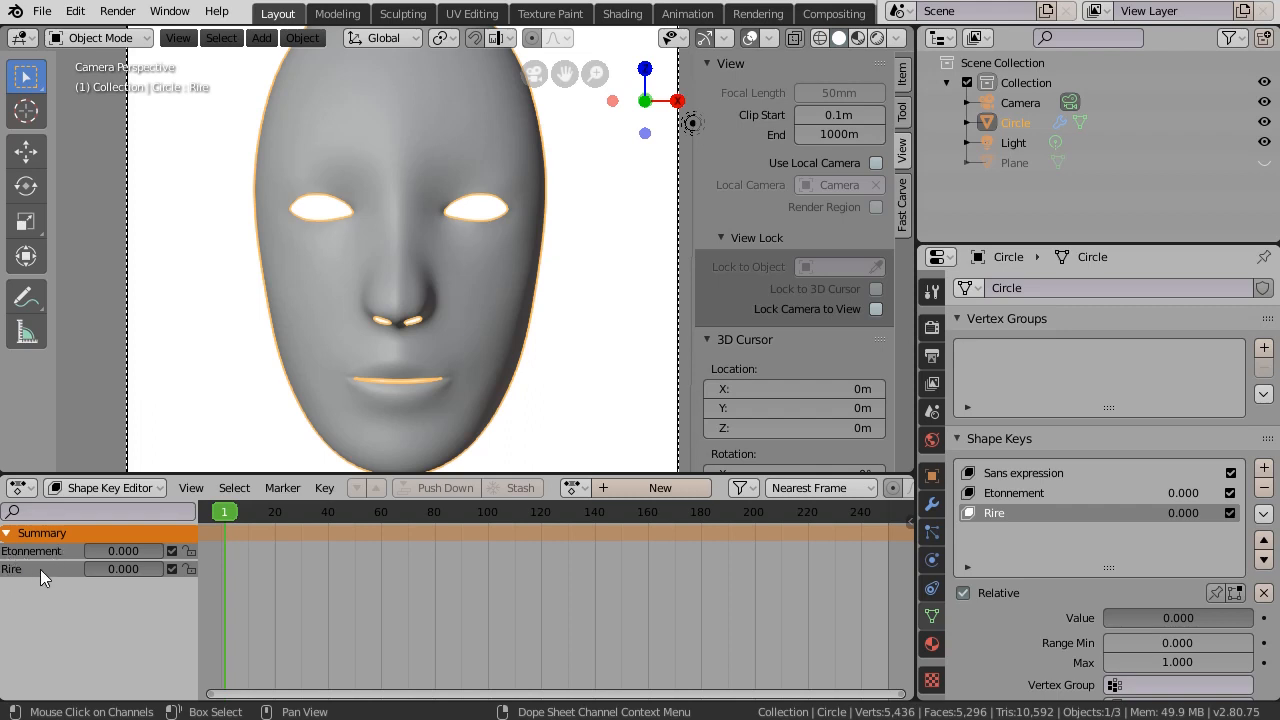
- Keyframe Etonnement and Rire at 0 on frame 1
left_click(222, 512)
left_click(228, 512)
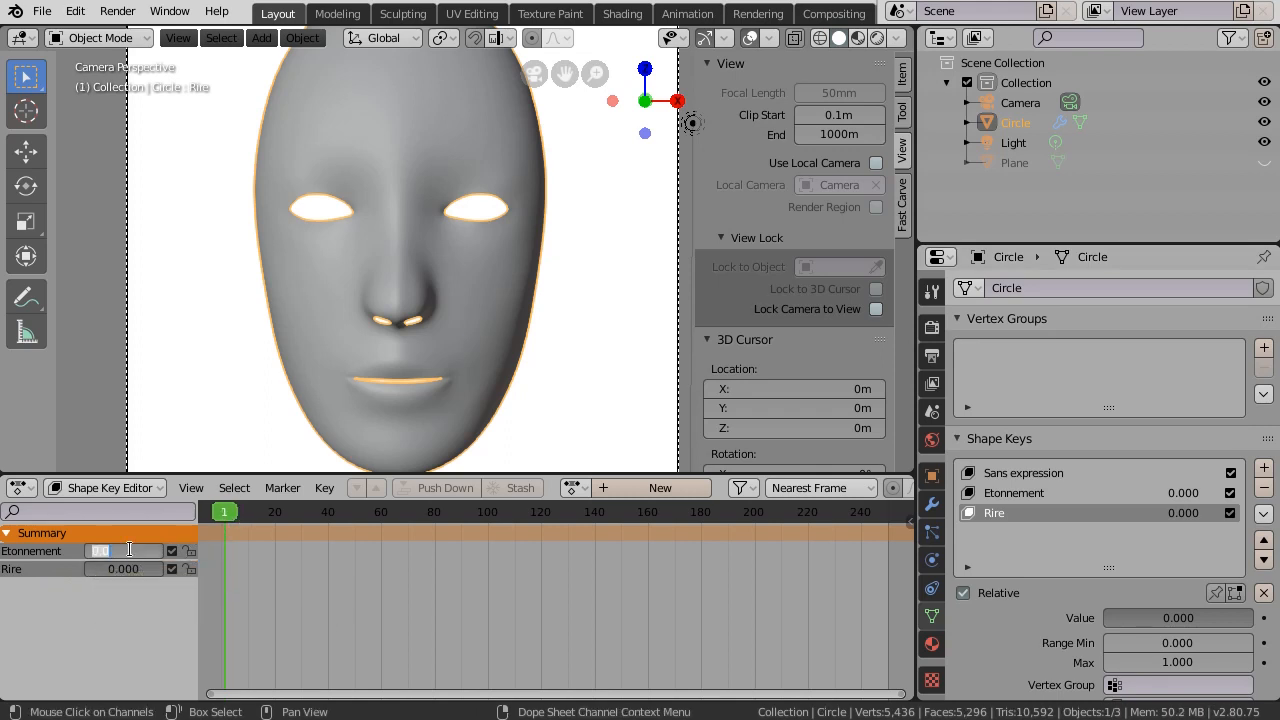
key("i")
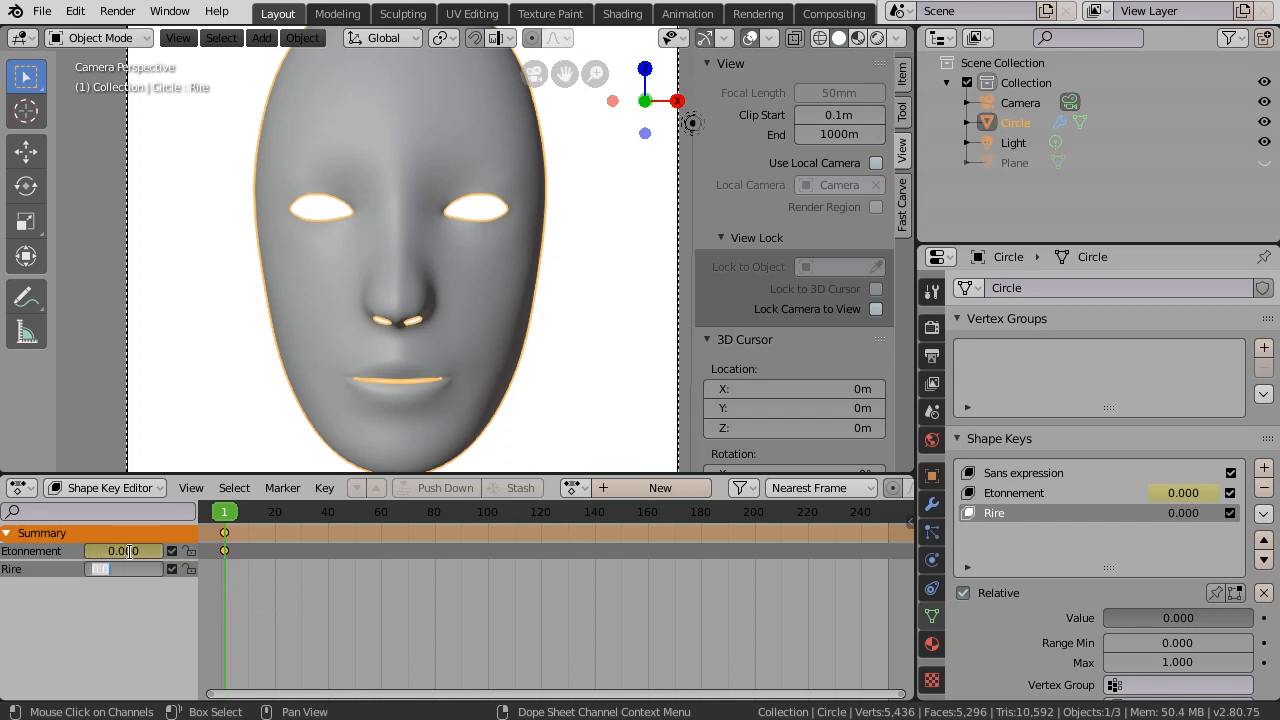
key("i")
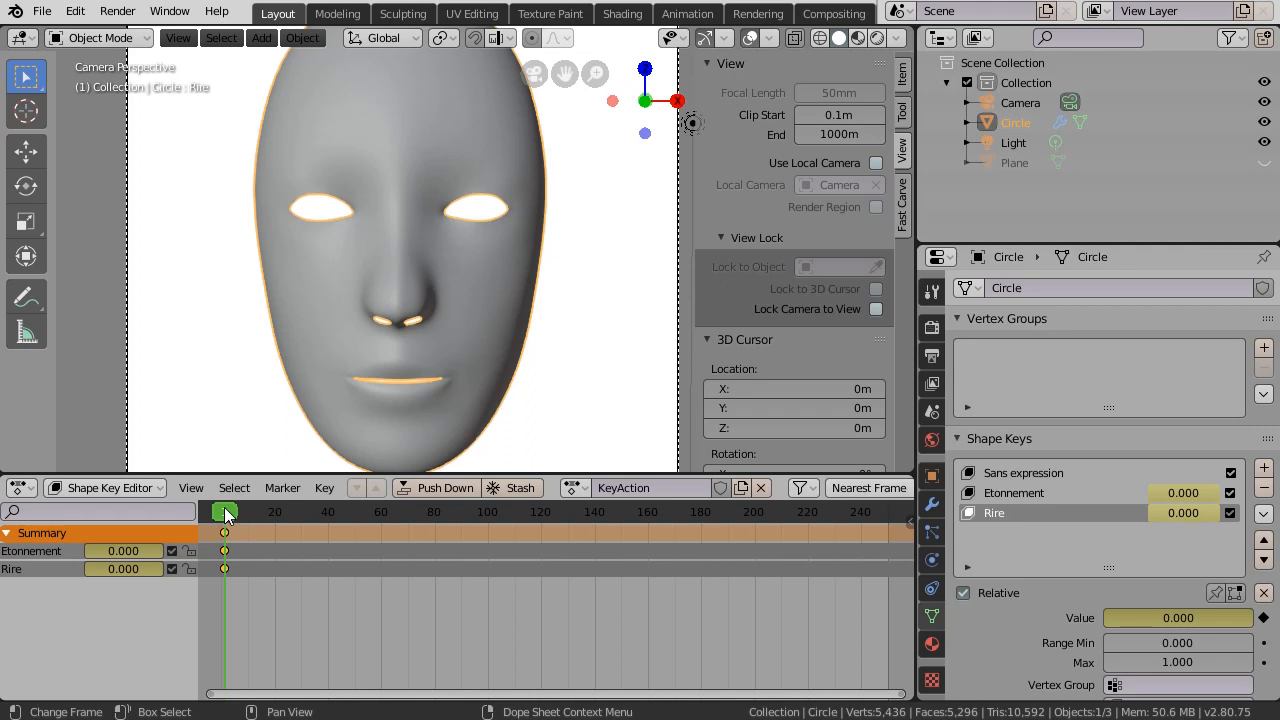
- Key Etonnement at 1.000 on frame 40 and Rire at full strength on frame 100
left_click(328, 518)
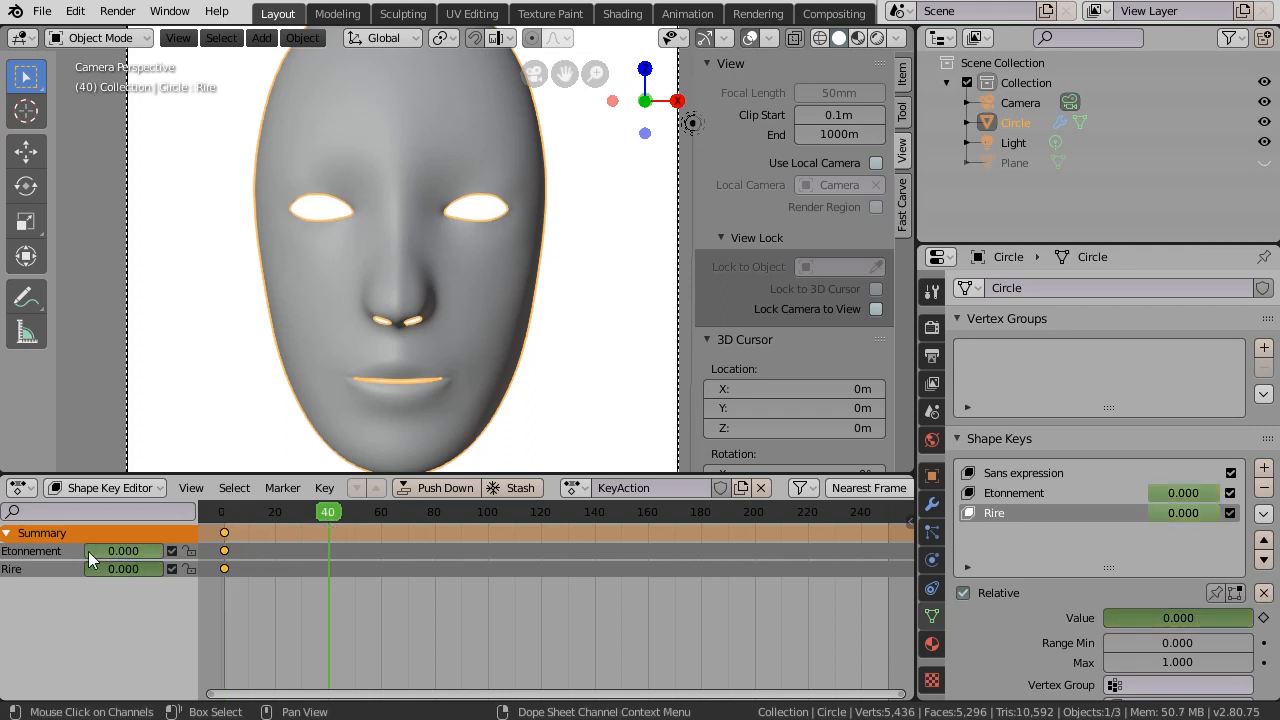
left_click_drag(88, 551, 163, 547)
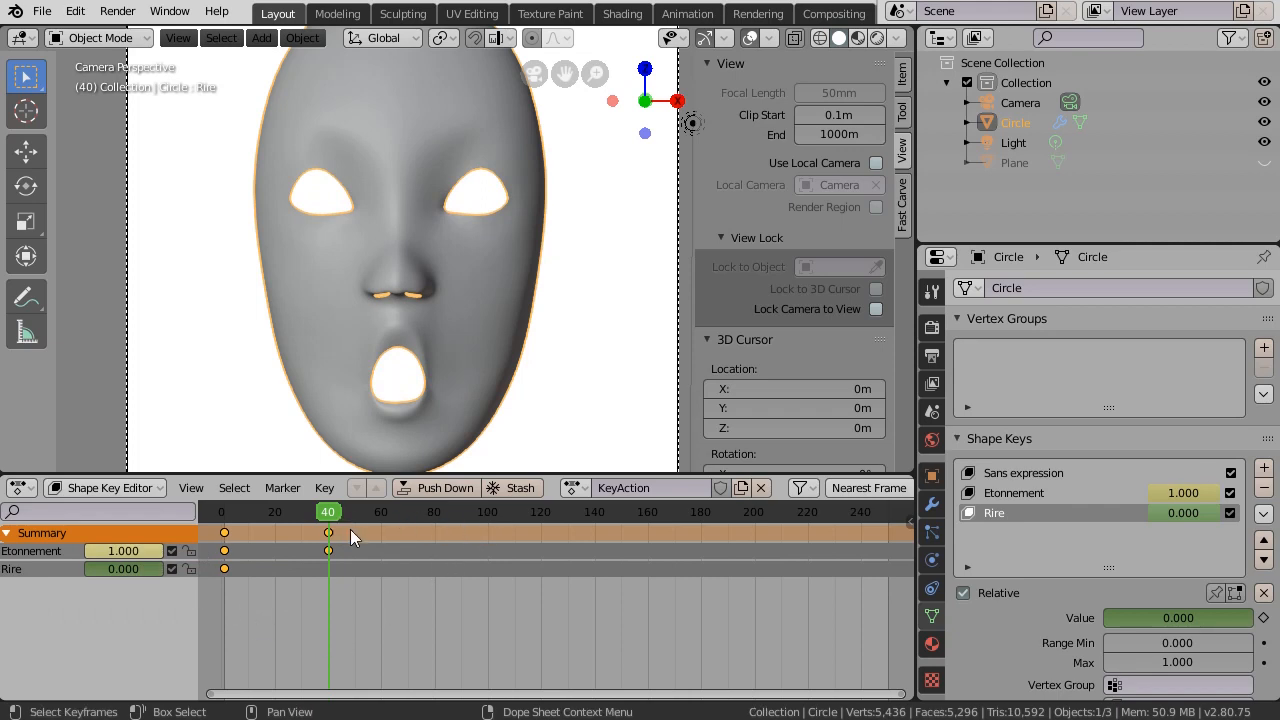
left_click(488, 517)
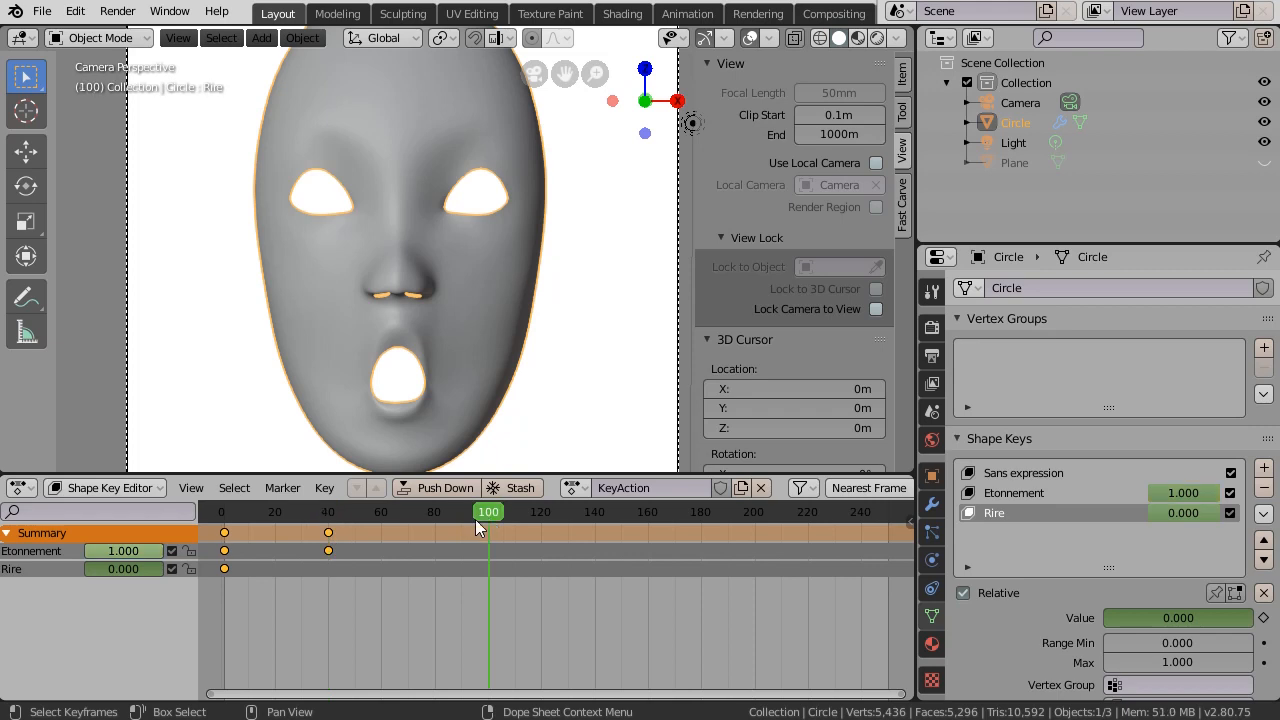
left_click_drag(101, 566, 52, 549)
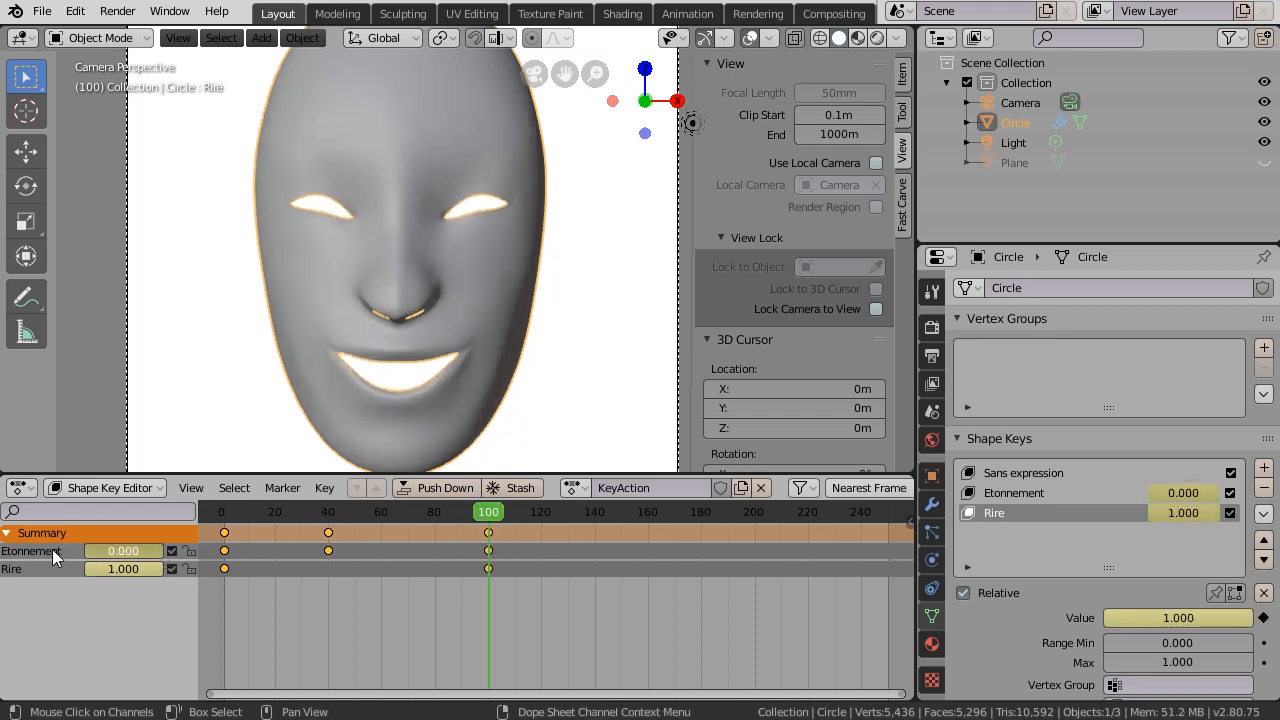
- Key Rire back to 0 on frame 161, then play the expression animation from frame 0
left_click(650, 516)
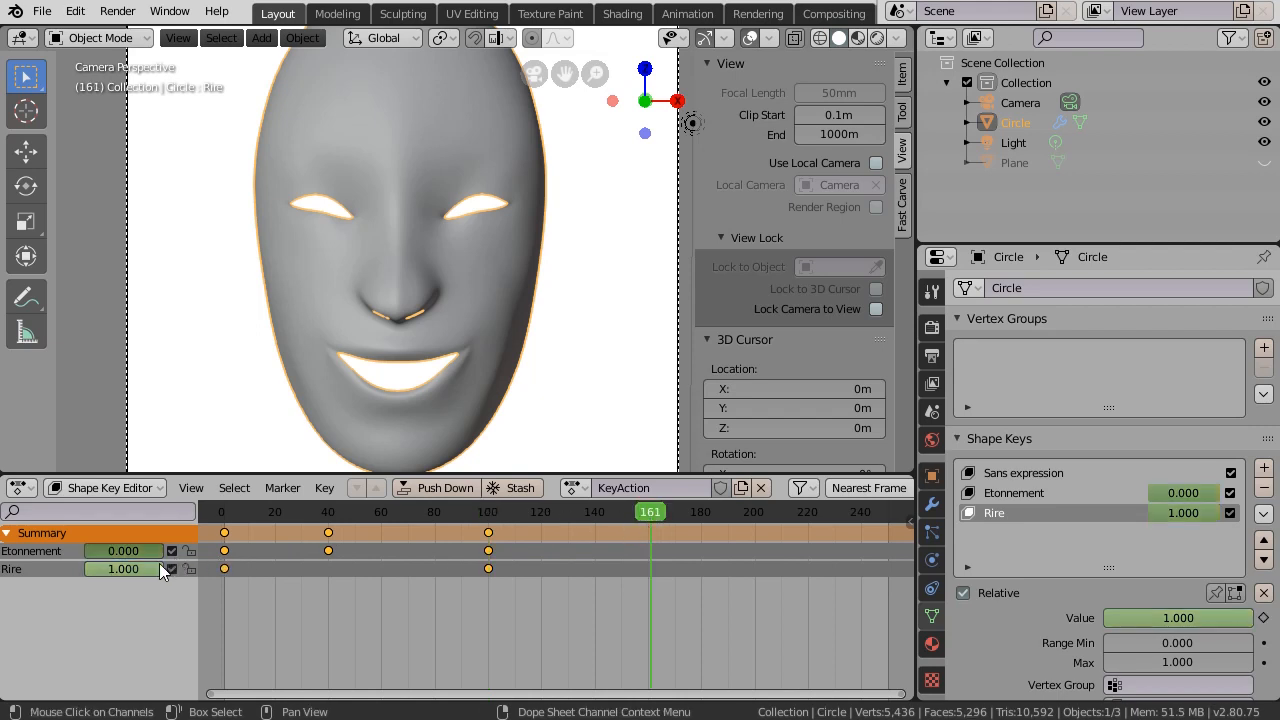
left_click_drag(149, 568, 84, 568)
key("i")
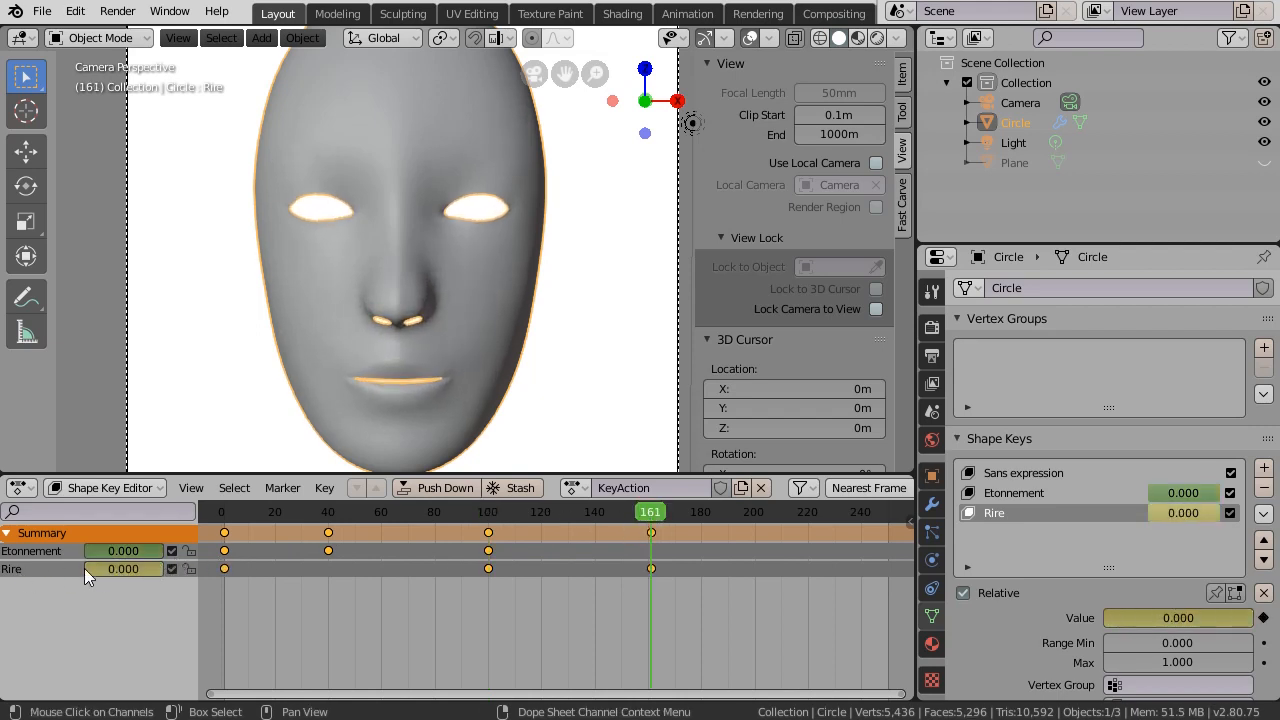
left_click(222, 527)
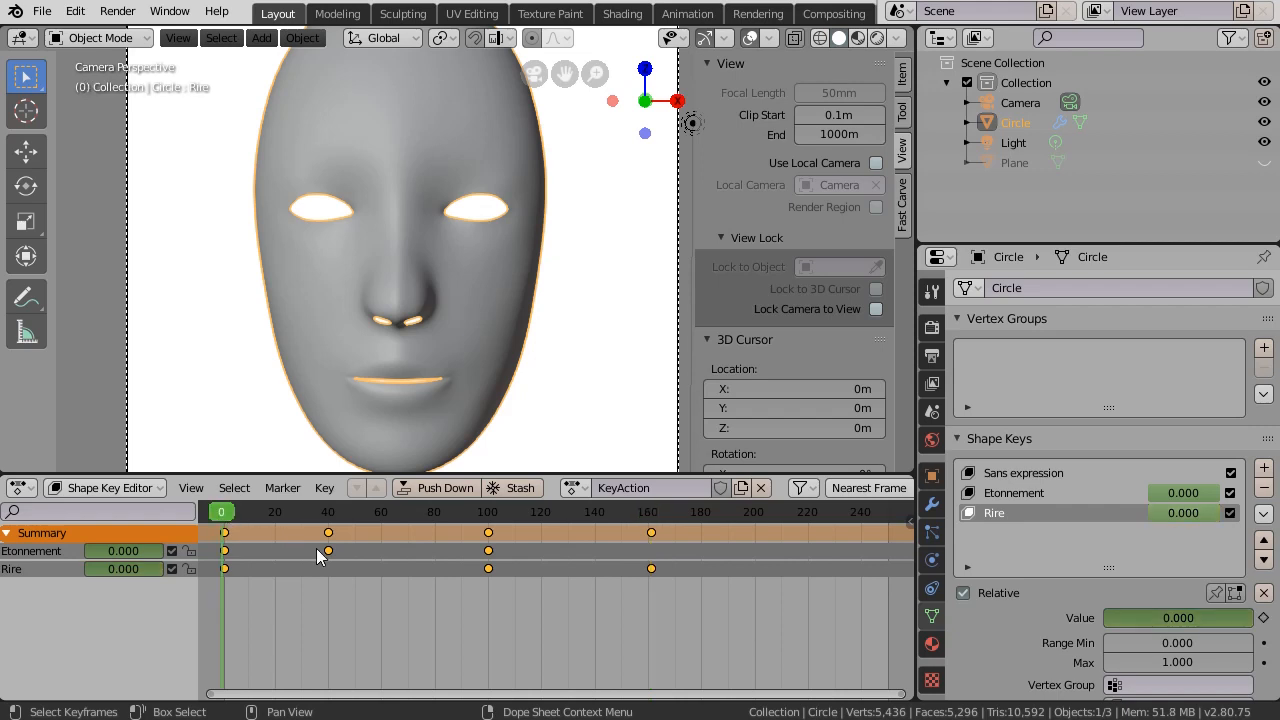
key("space")
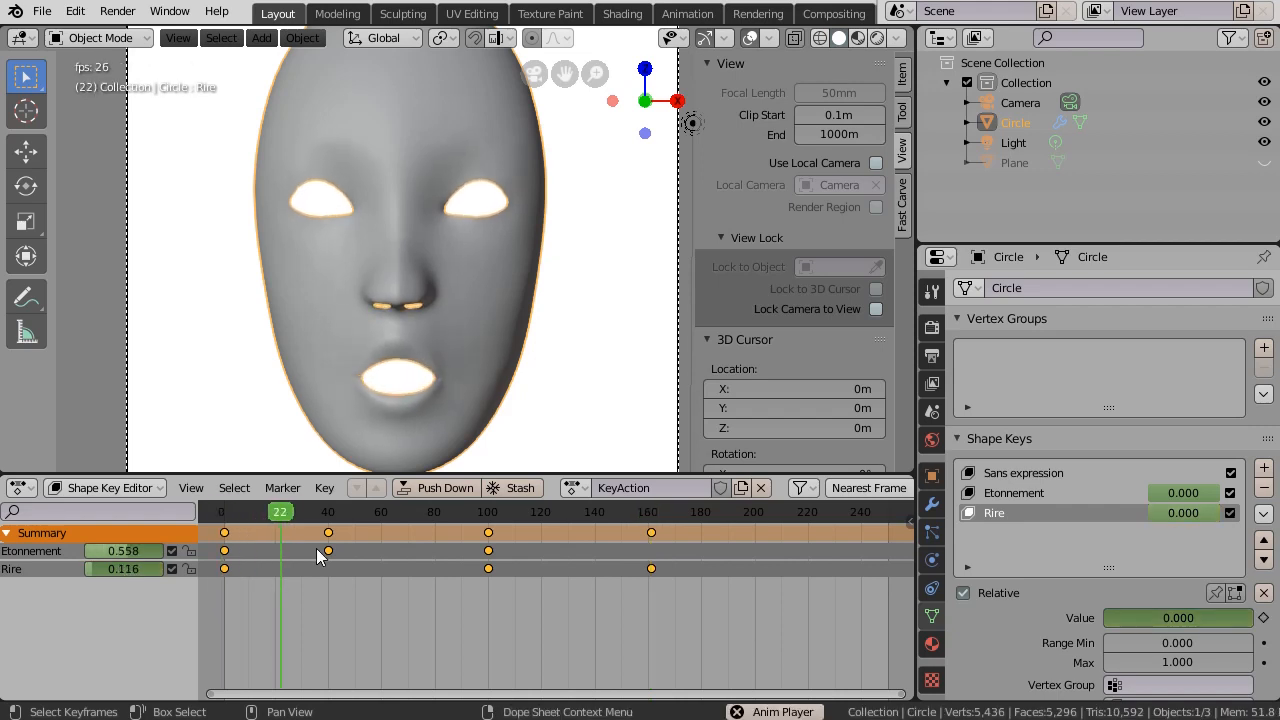